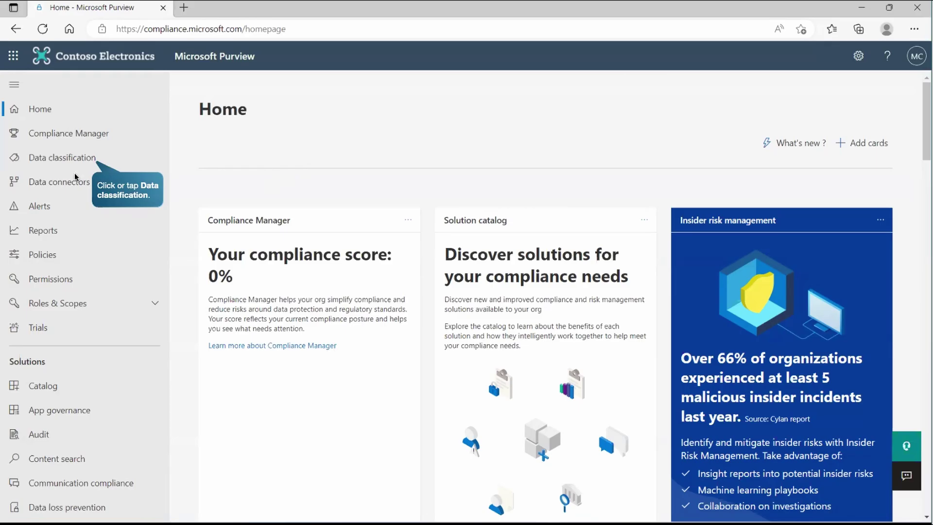
Open the Sensitive info types list under Data classification, showing 307 built-in types
left_click(63, 165)
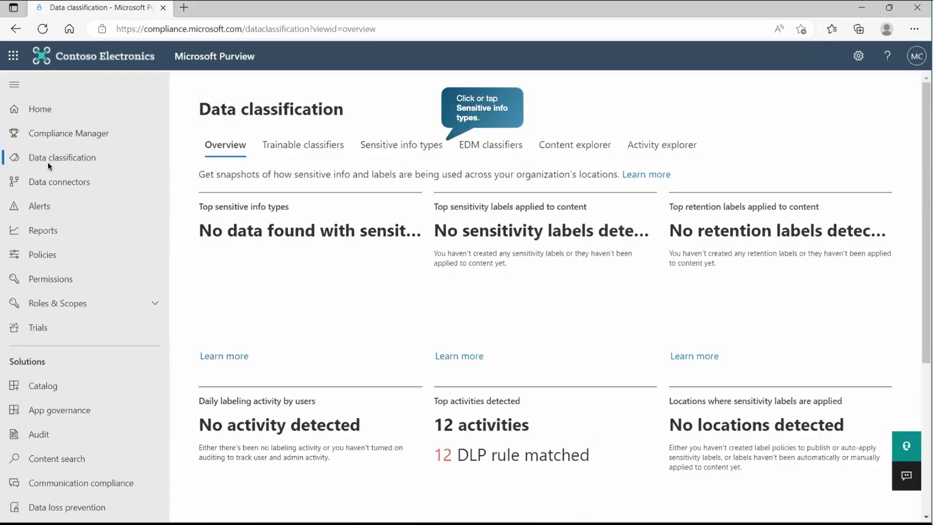
left_click(398, 146)
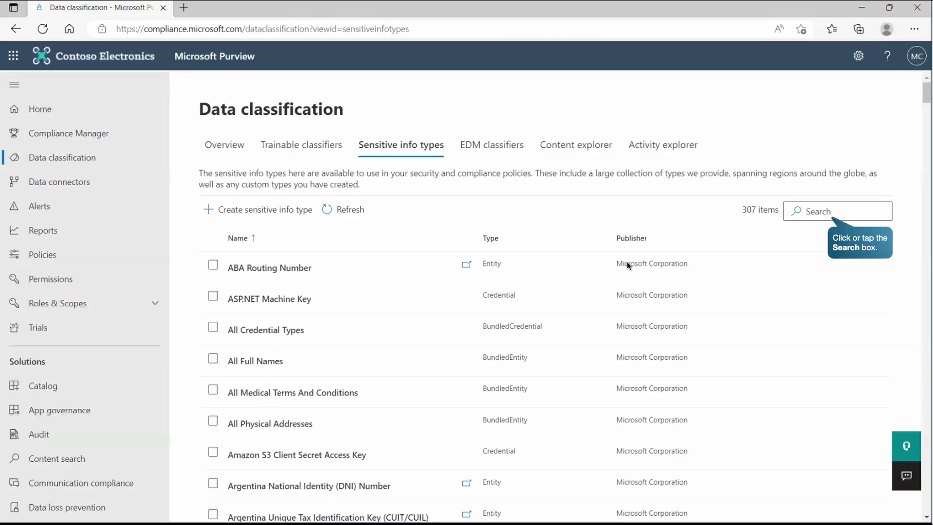
Search the info types for 'license', then clear it and search 'acquisition' instead
left_click(819, 212)
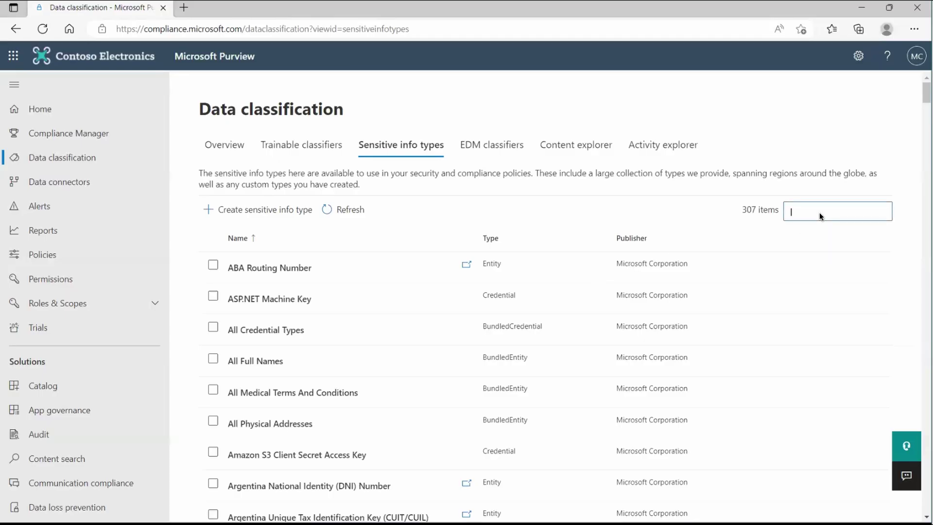
type("license")
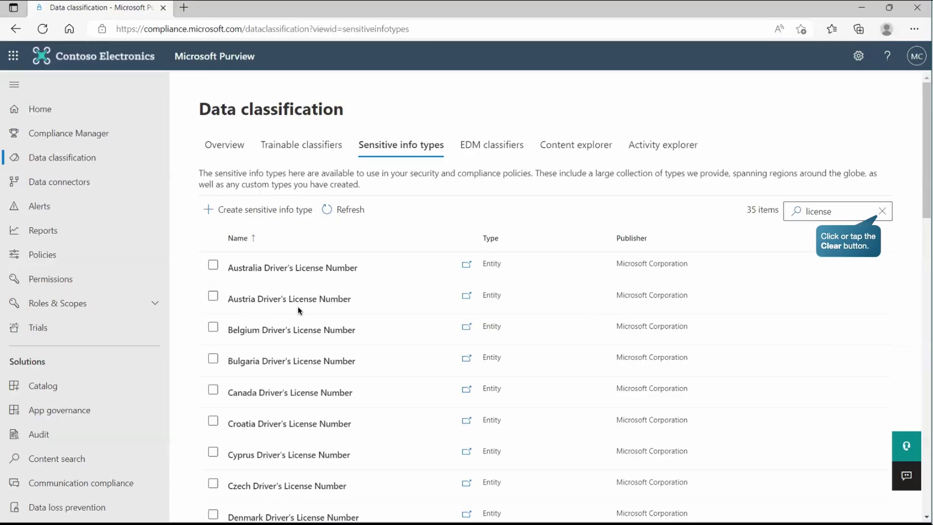
left_click(882, 211)
left_click(815, 206)
type("acquisition")
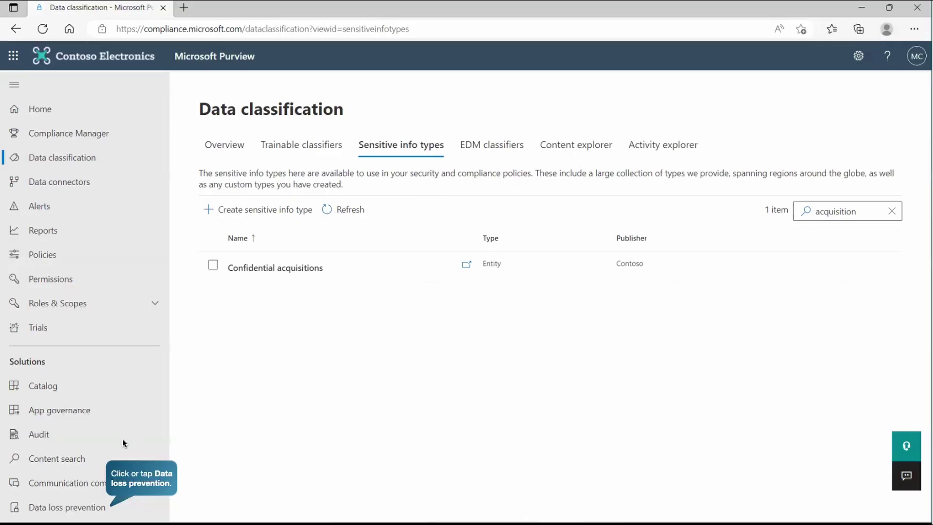
Go to the Data loss prevention Policies page and enable automatic file protection for Teams
left_click(92, 508)
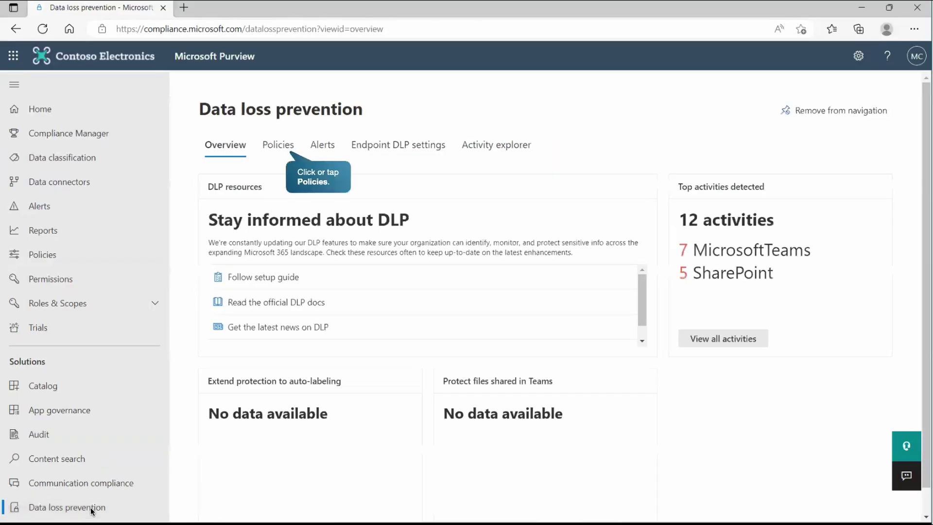
left_click(277, 144)
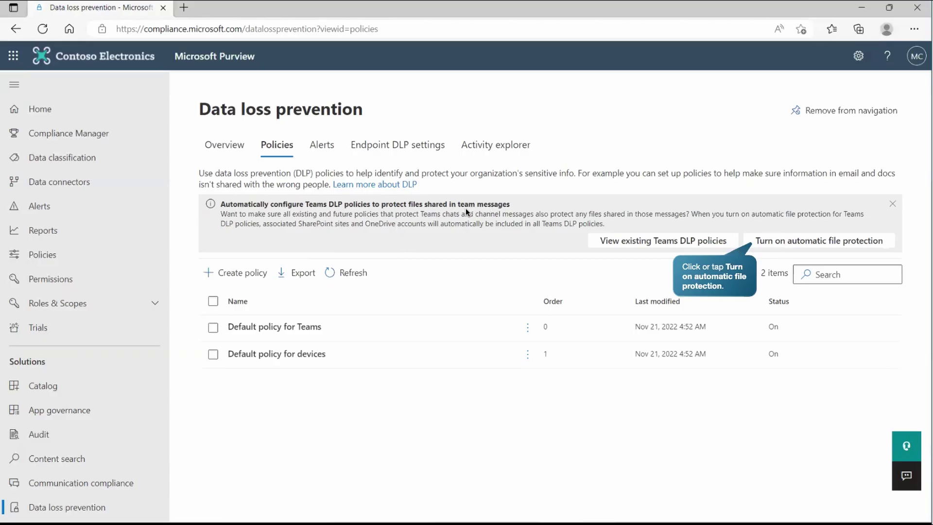
left_click(769, 241)
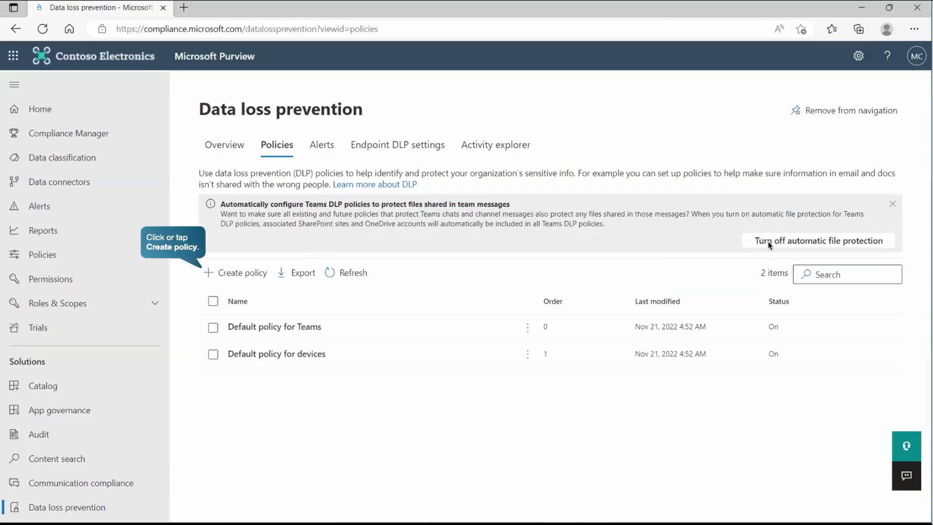
Start a new DLP policy and preview the Germany Financial Data template under Financial
left_click(241, 274)
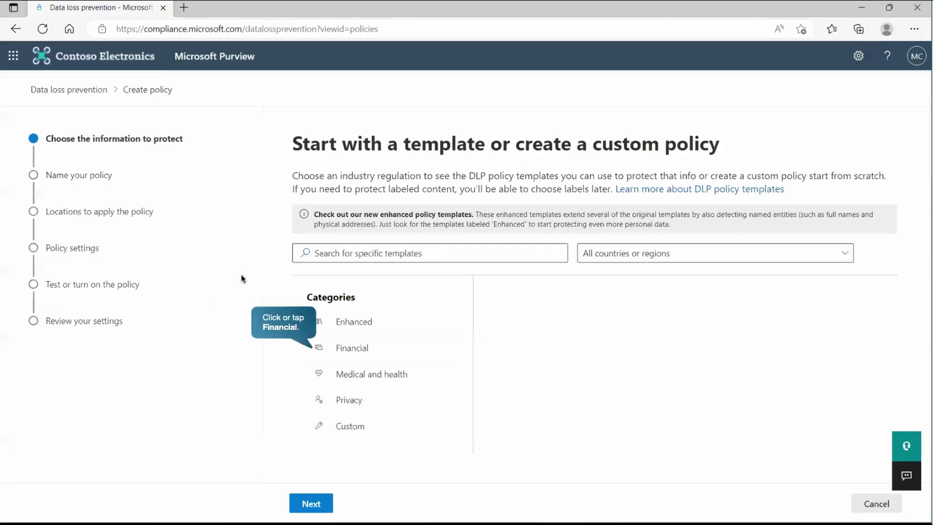
left_click(347, 350)
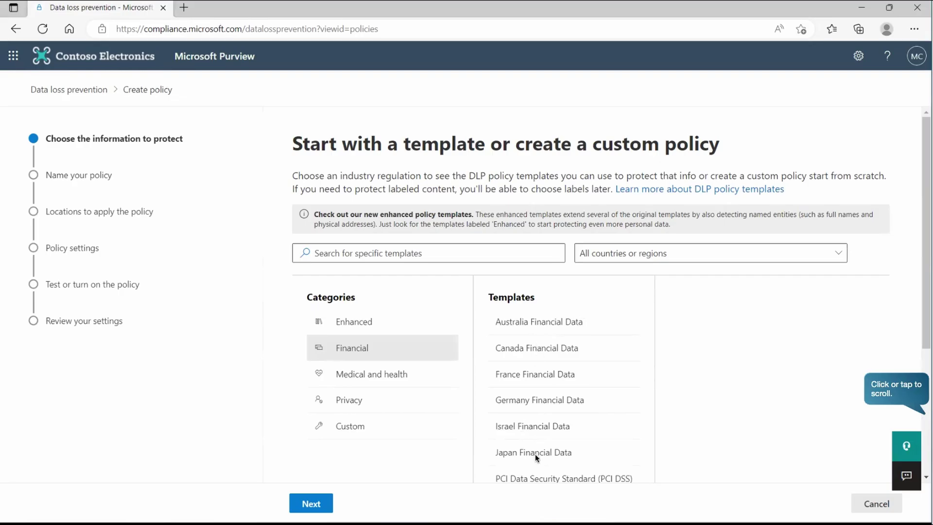
left_click(893, 396)
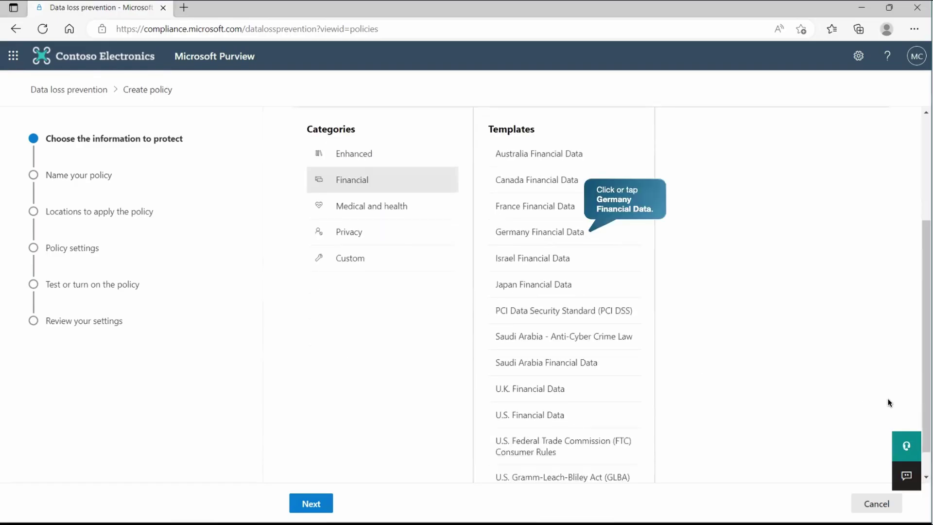
left_click(579, 242)
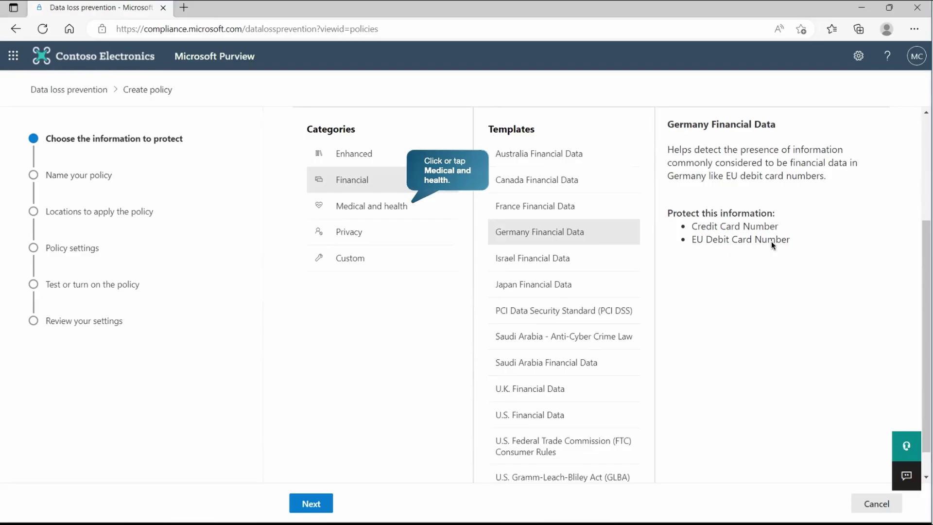
Preview the HIPAA Enhanced, Australia Privacy Act Enhanced and U.S. PII Data Enhanced templates
left_click(394, 208)
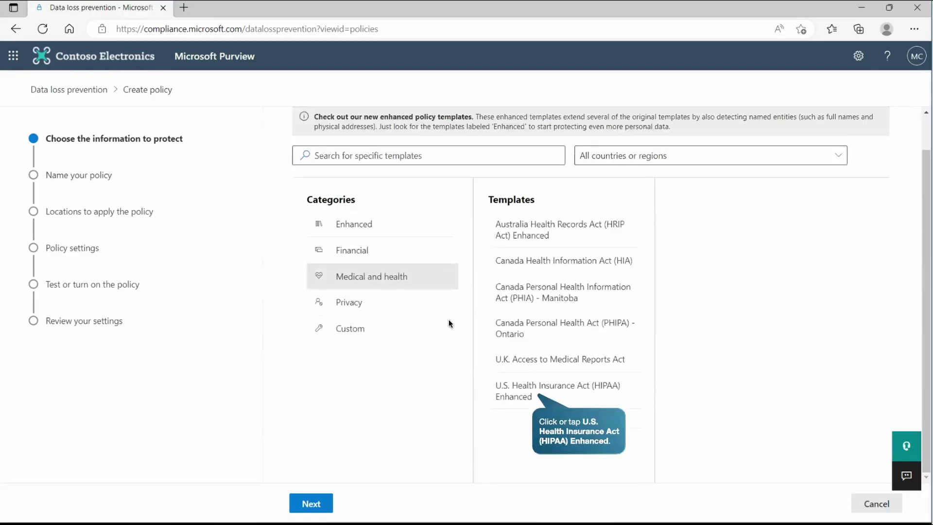
left_click(528, 402)
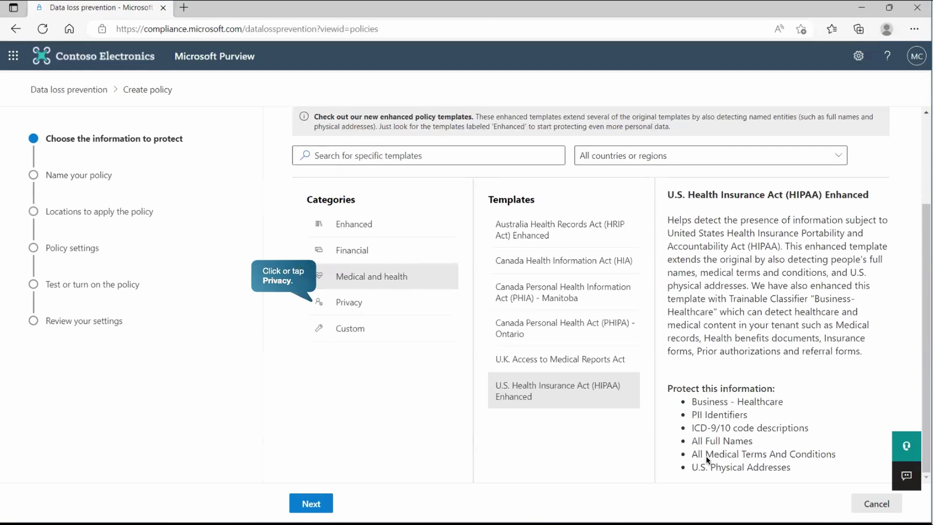
left_click(359, 306)
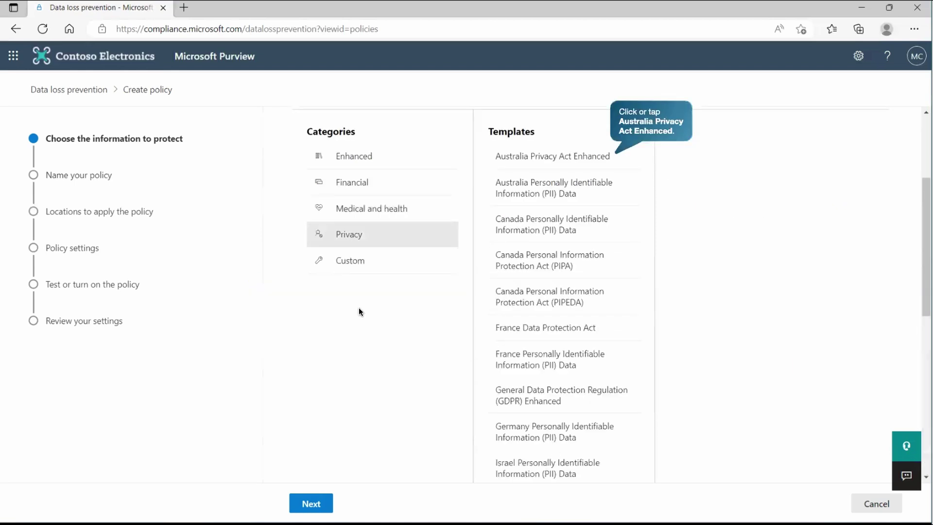
left_click(585, 157)
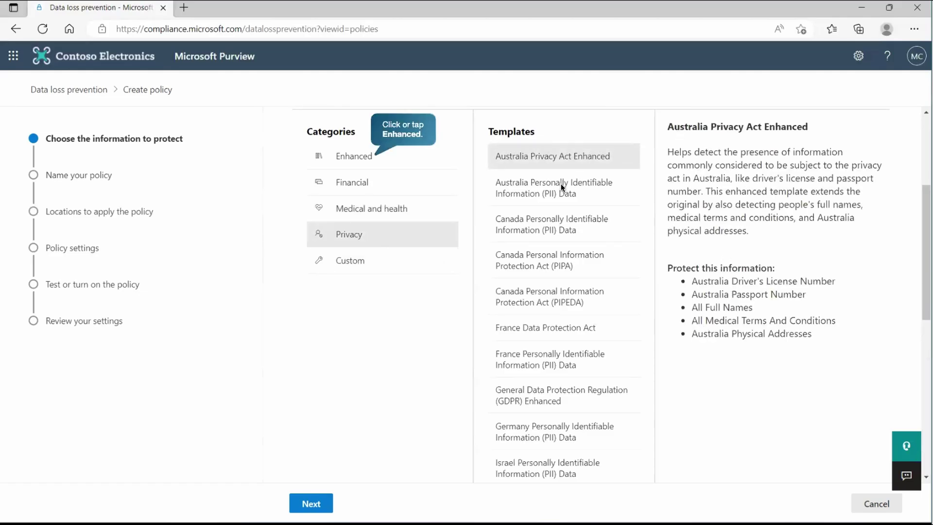
left_click(372, 156)
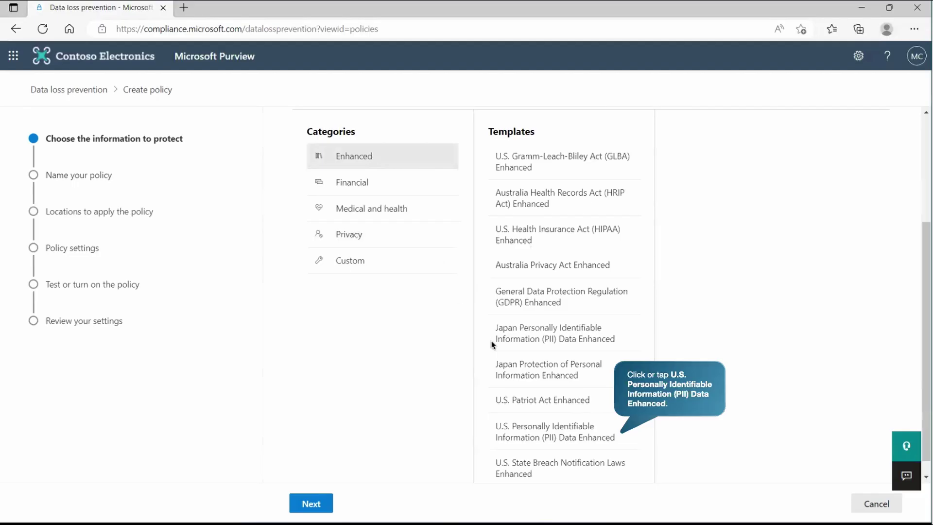
left_click(540, 432)
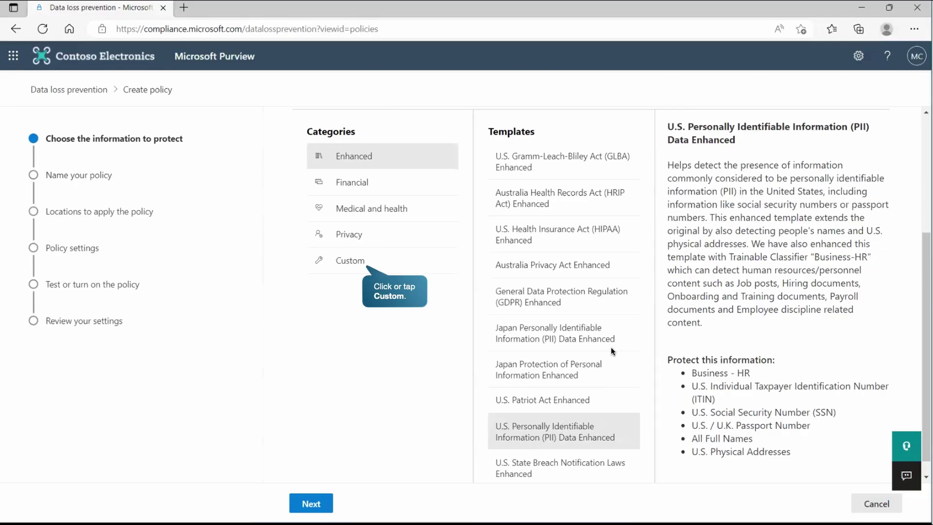
Choose the from-scratch custom policy template under the Custom category
left_click(346, 265)
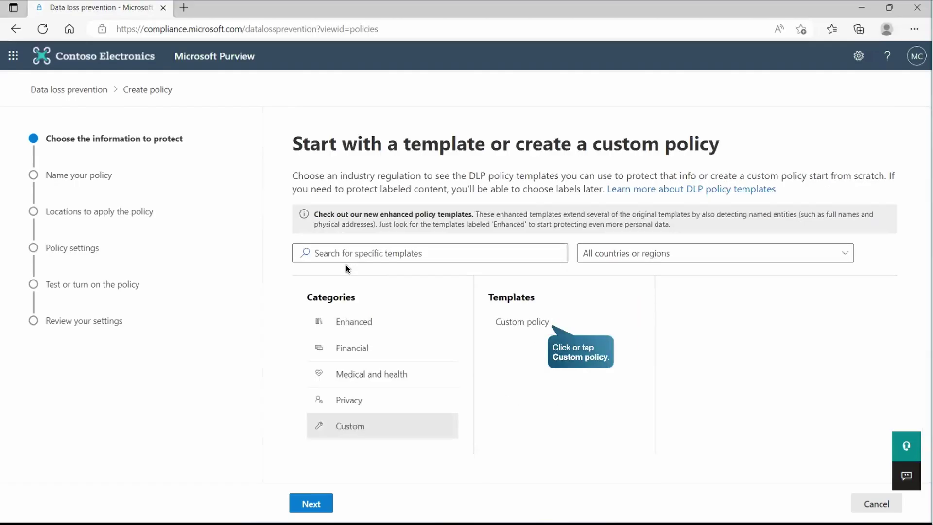
left_click(518, 326)
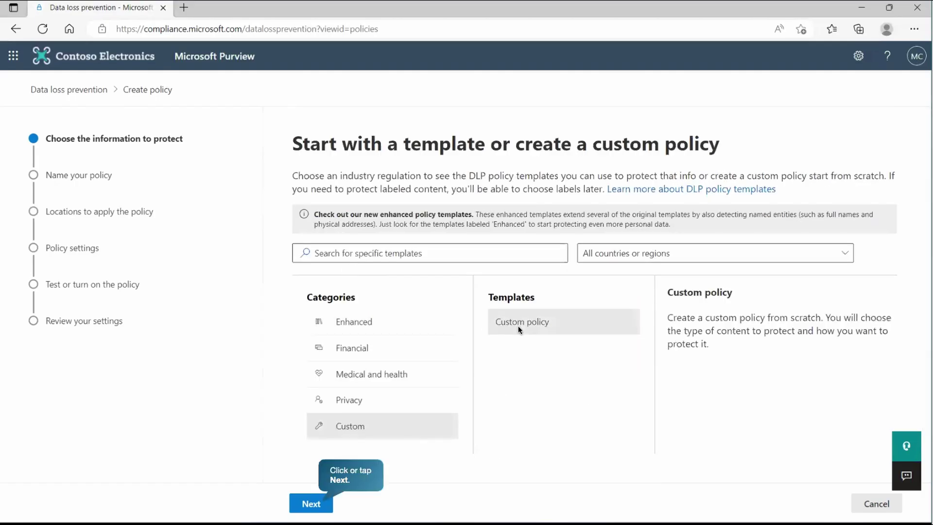
left_click(313, 503)
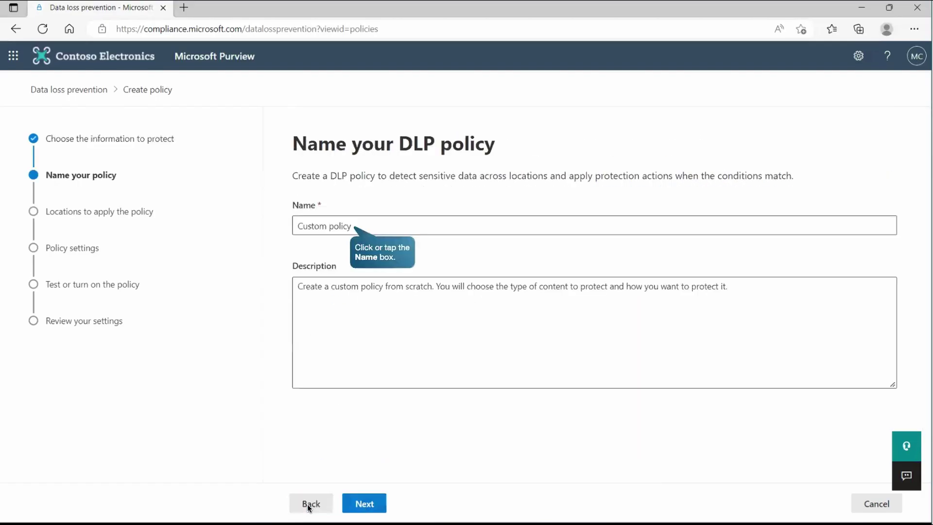
Name the policy 'Confidential Acquisitions Policy', describe its merger and acquisitions data detection, and submit
left_click(338, 226)
type("Confidential Acquisitions Policy")
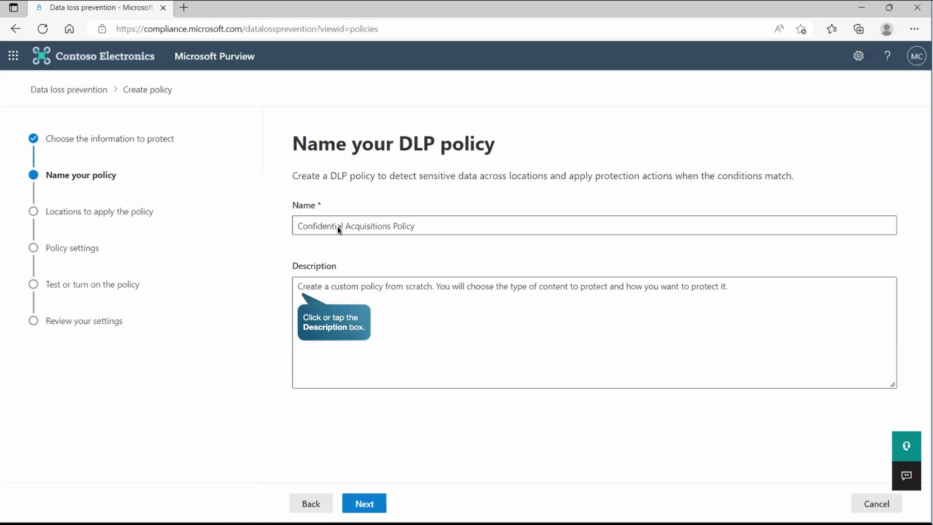
left_click(336, 287)
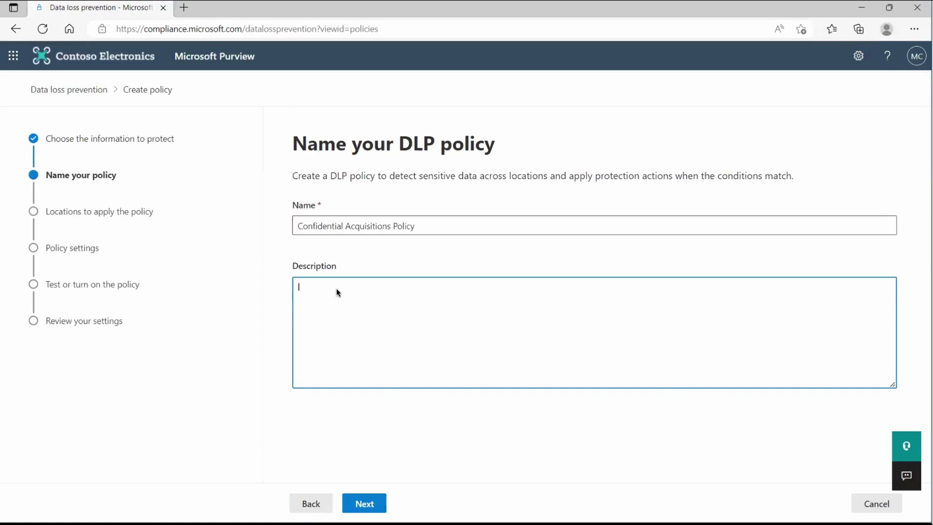
type("This policy detects sensitive data related to confidential merger and acquisitions activity at Contoso.")
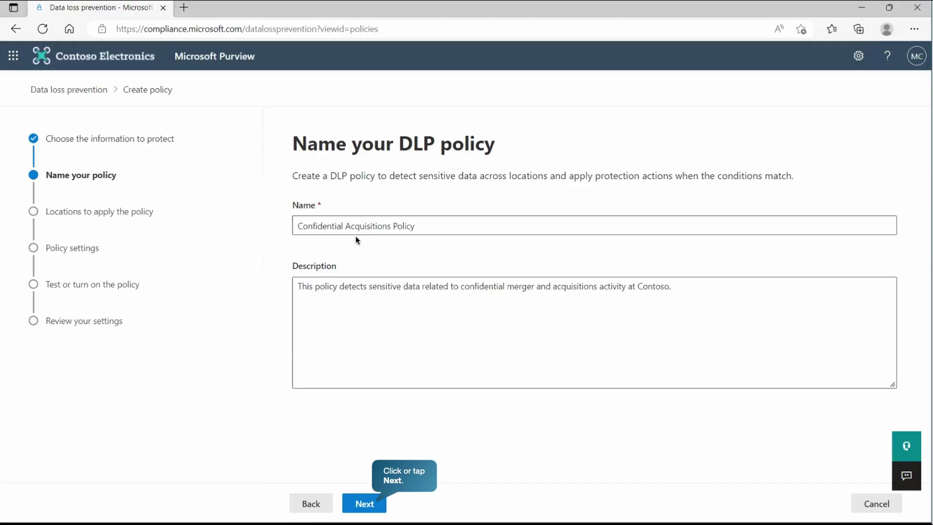
left_click(361, 504)
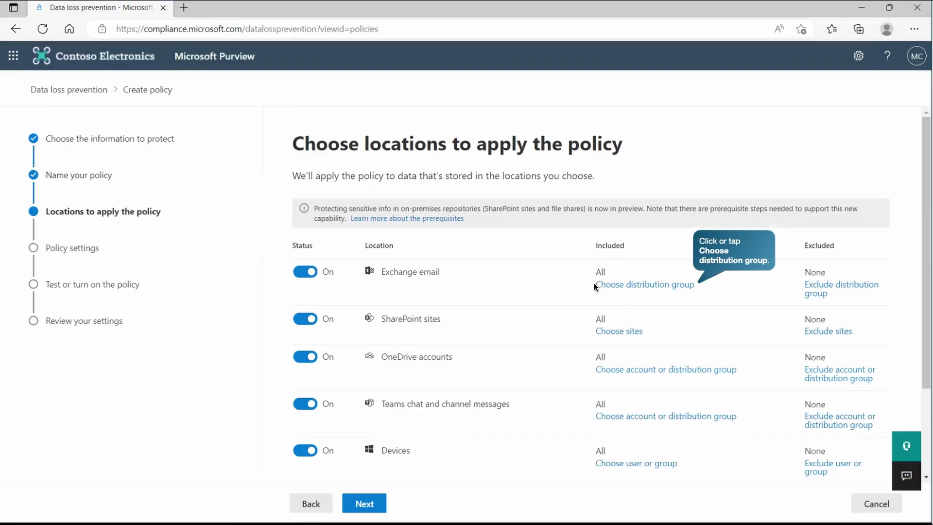
Review the Exchange group, SharePoint site and OneDrive account choosers, closing each without changes
left_click(633, 285)
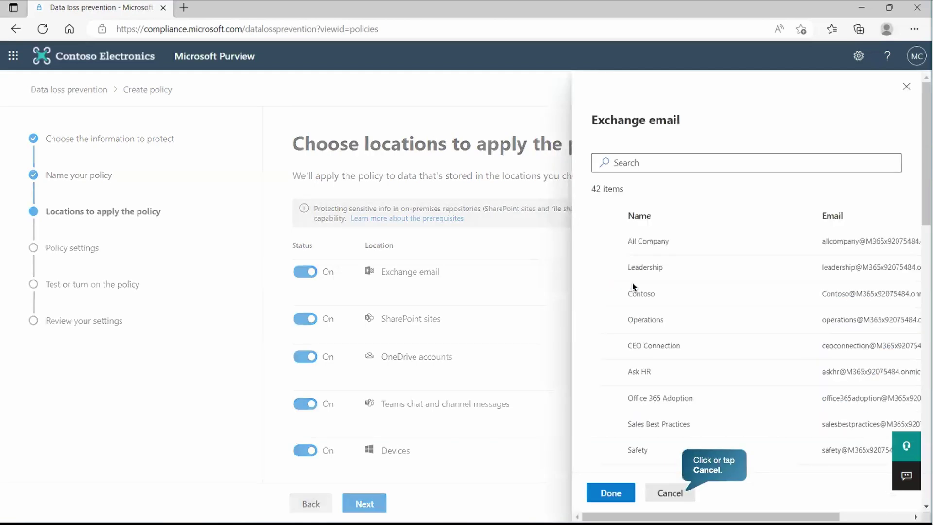
left_click(668, 495)
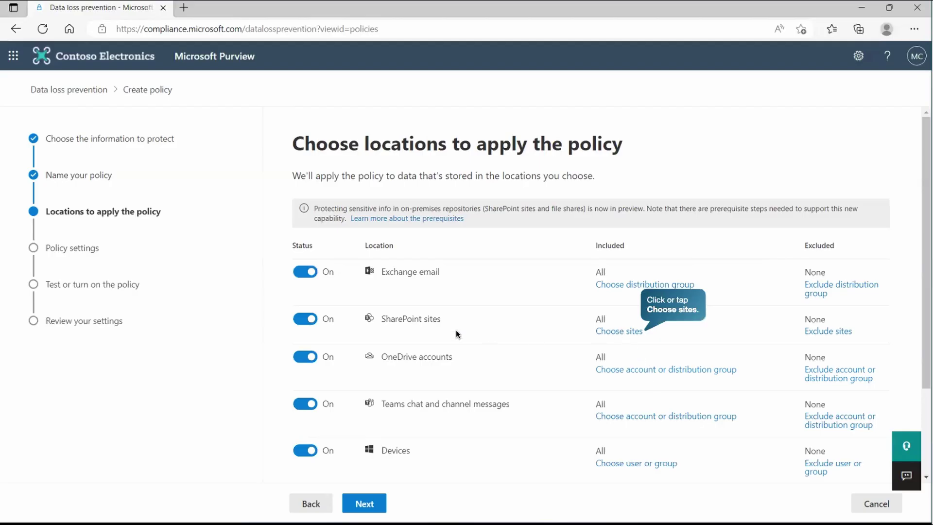
left_click(611, 331)
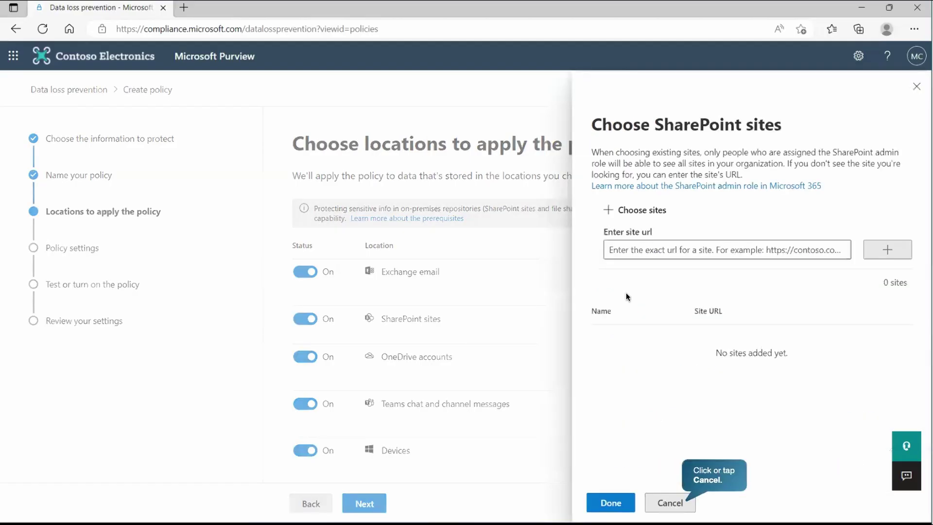
left_click(664, 505)
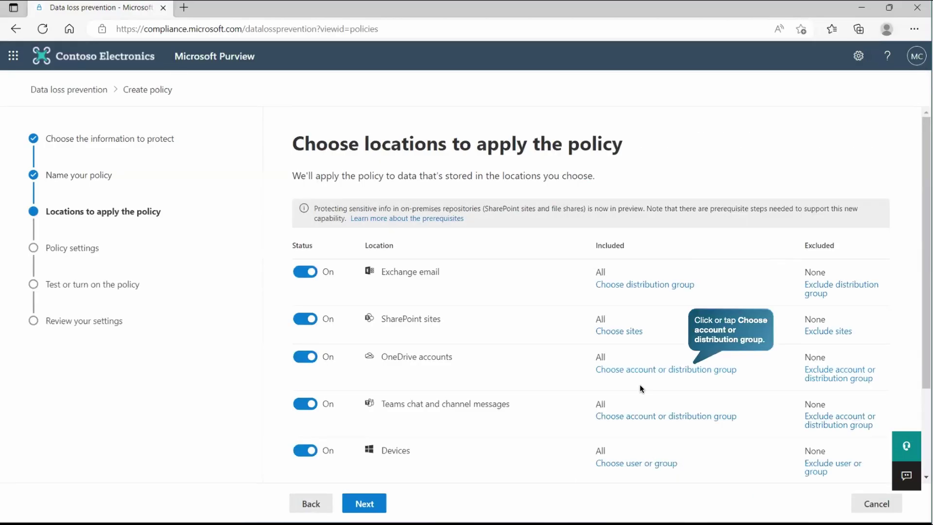
left_click(645, 369)
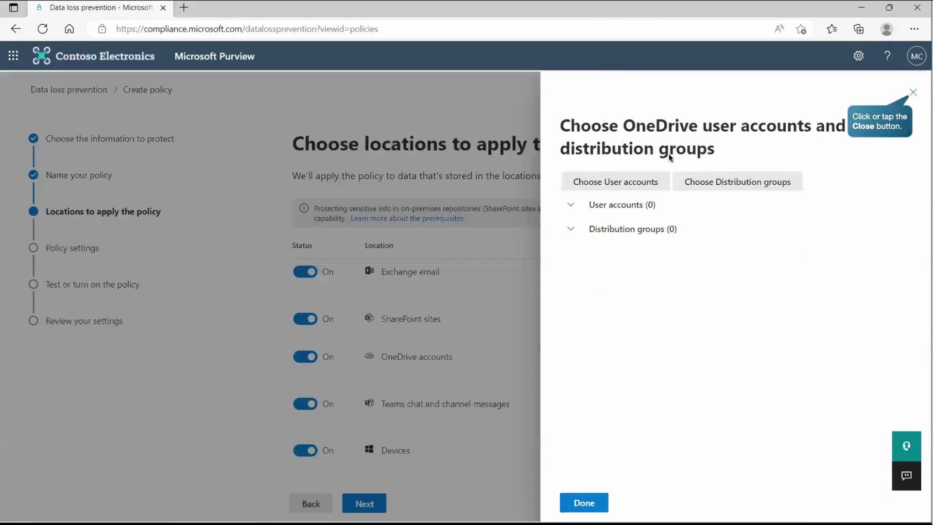
left_click(913, 92)
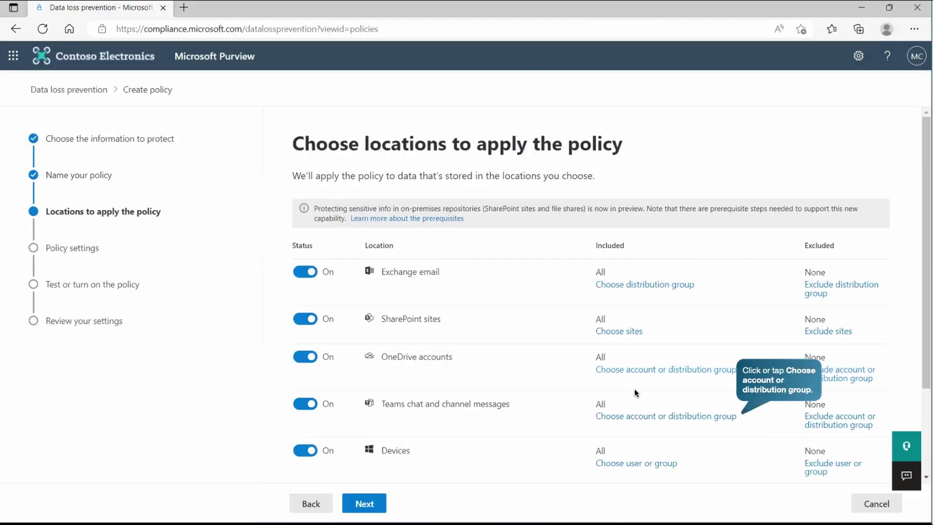
Check and cancel the Teams account chooser, then scroll to the remaining locations
left_click(649, 416)
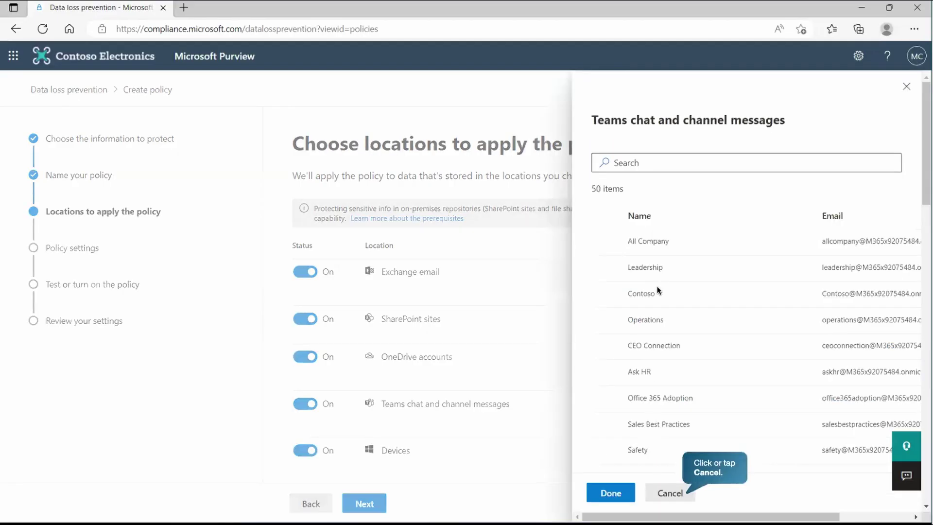
left_click(665, 492)
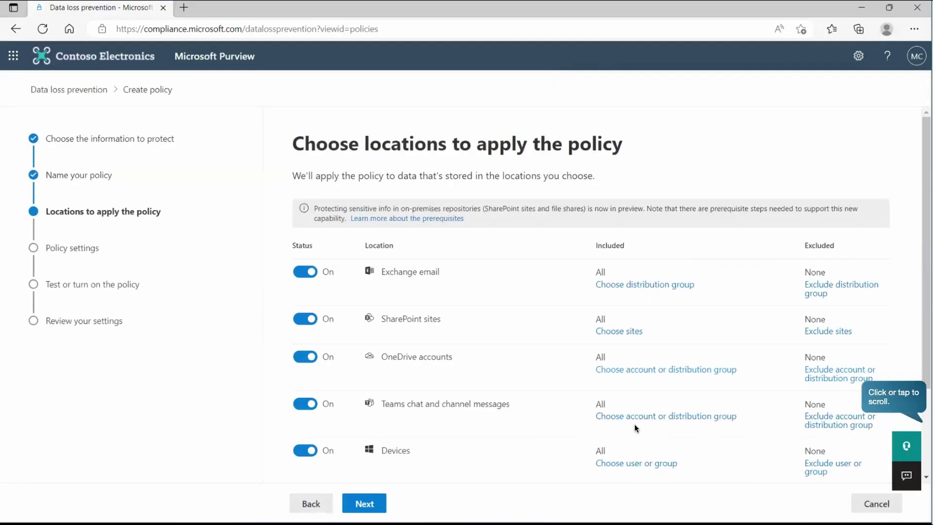
left_click(899, 392)
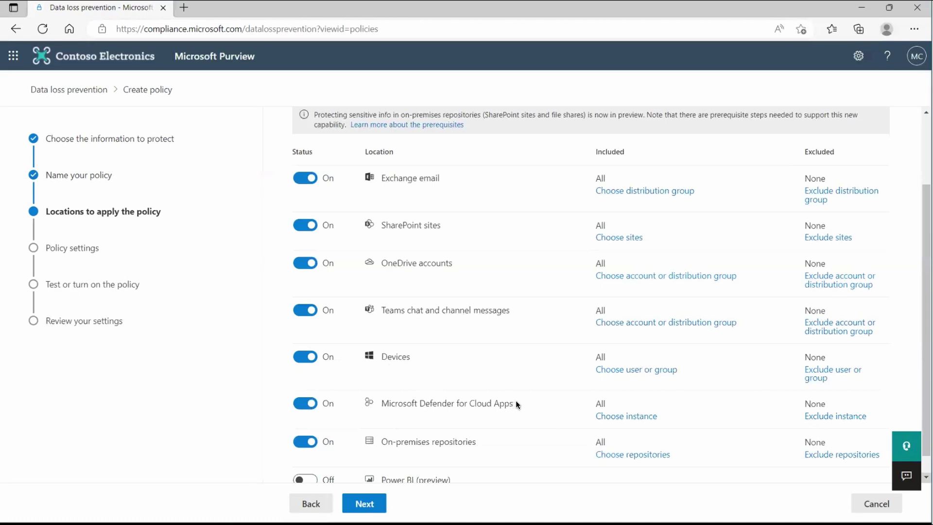
scroll(468, 431, "down", 1)
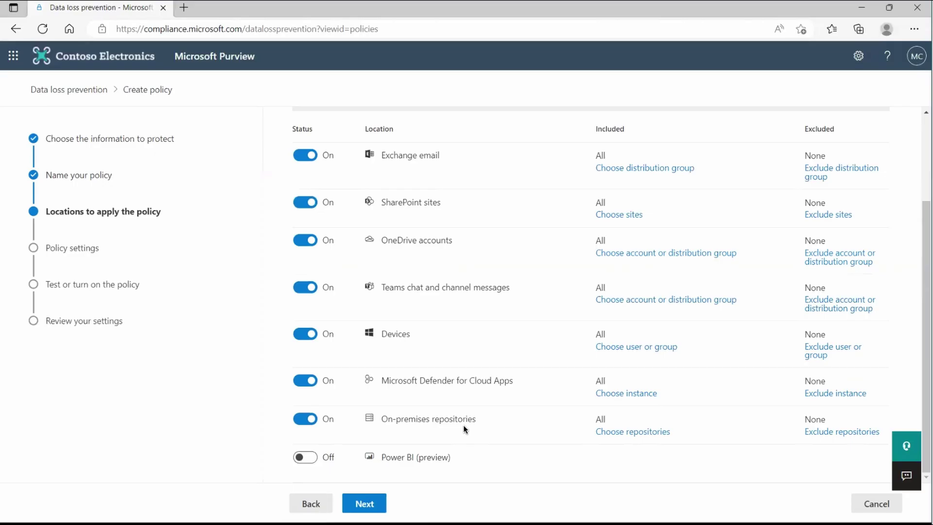
Switch off the Devices and On-premises repositories locations and continue to policy settings
left_click(306, 333)
left_click(305, 419)
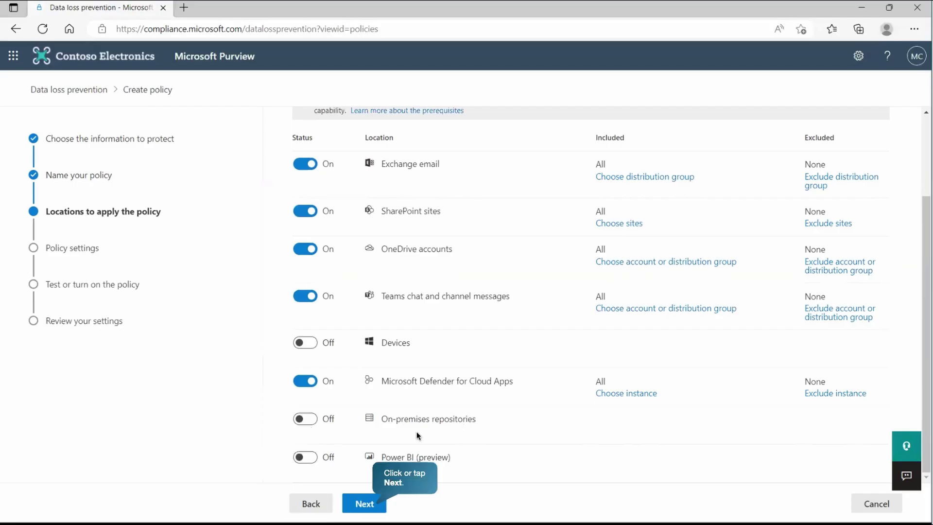
left_click(365, 506)
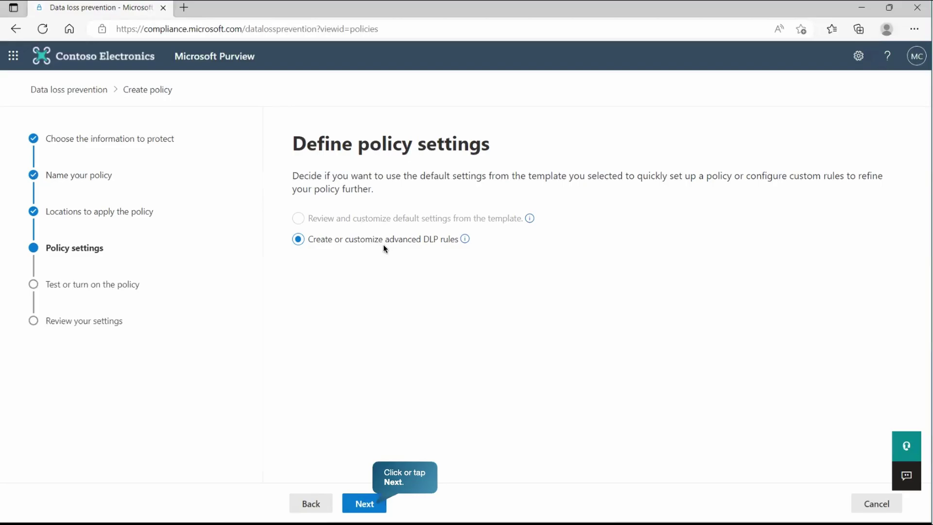
Create an advanced rule named 'Confidential acquisitions DLP policy rule'
left_click(365, 503)
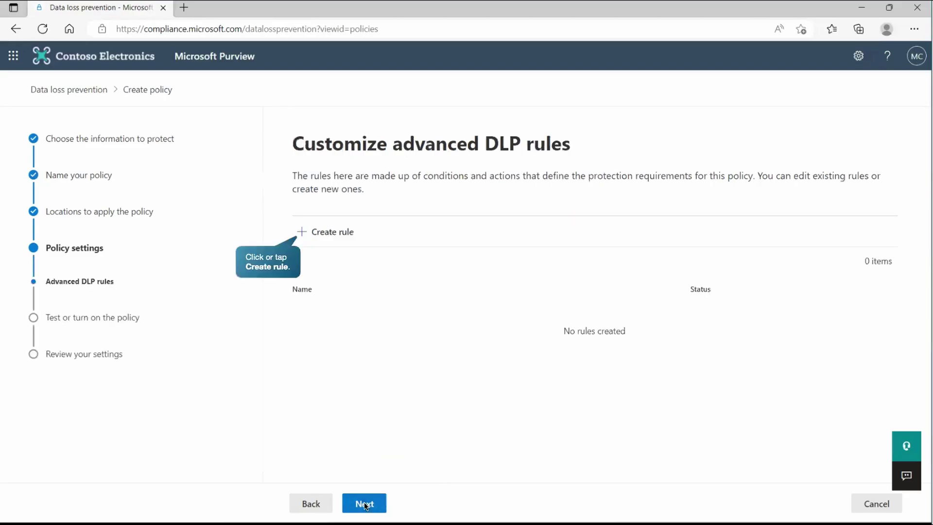
left_click(336, 235)
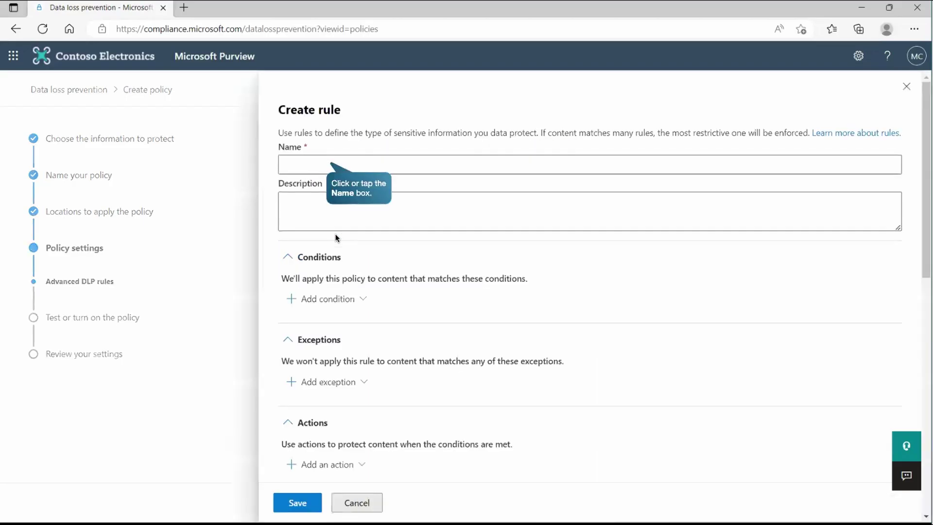
left_click(309, 170)
type("Confidential acquisitions DLP policy rule")
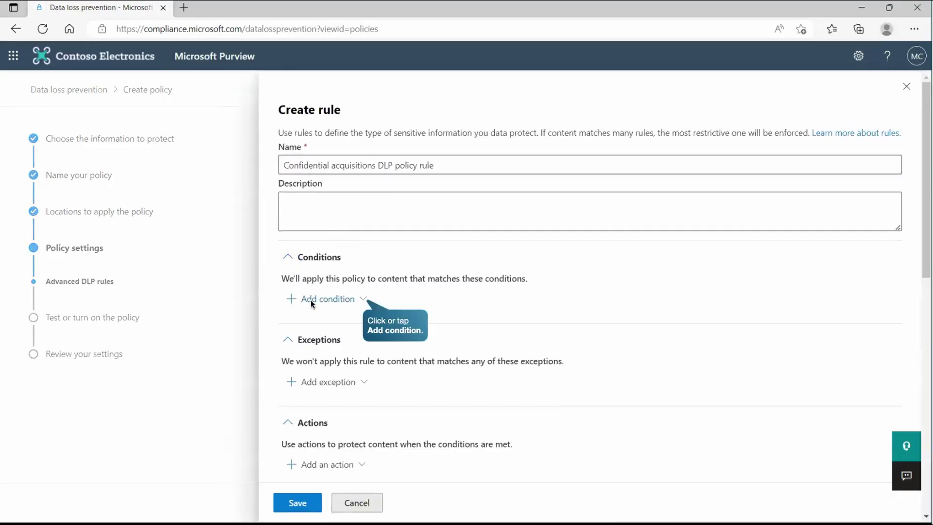
left_click(355, 299)
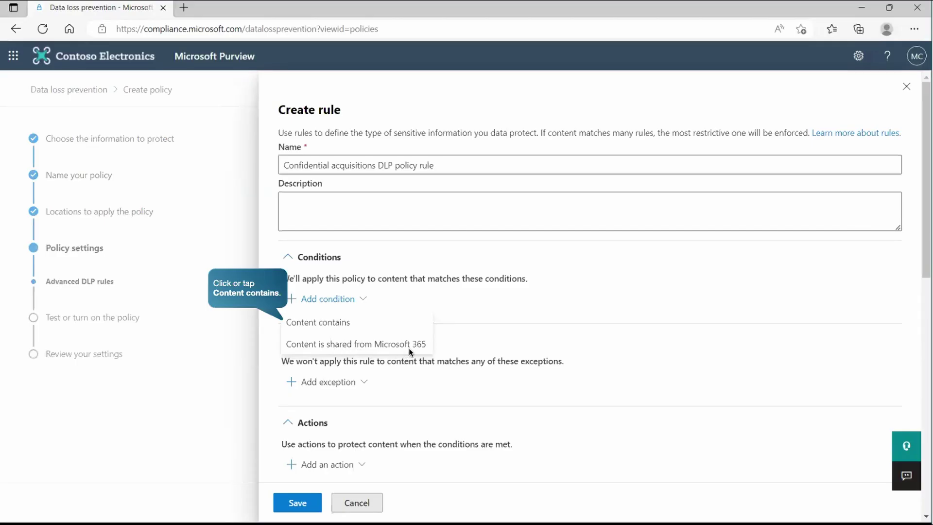
Add a Content contains condition and select the Confidential acquisitions sensitive info type
left_click(325, 329)
left_click(335, 378)
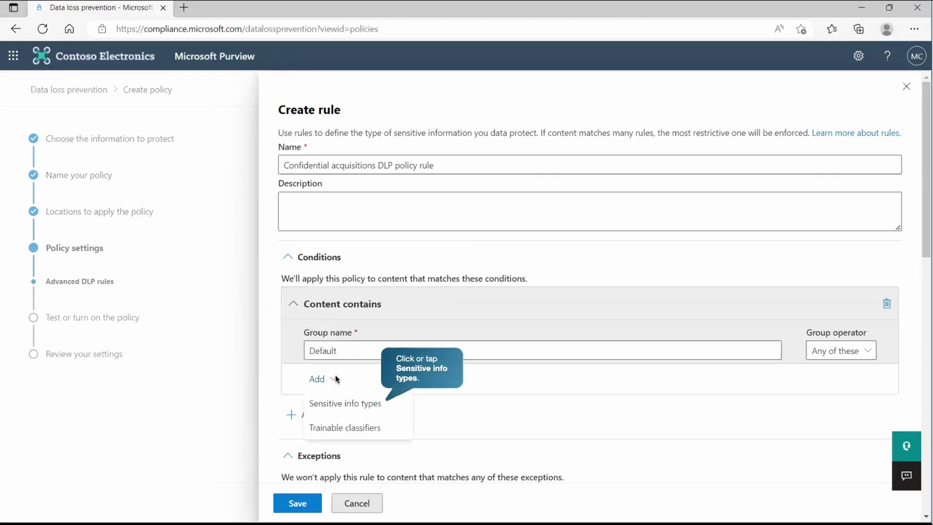
left_click(355, 407)
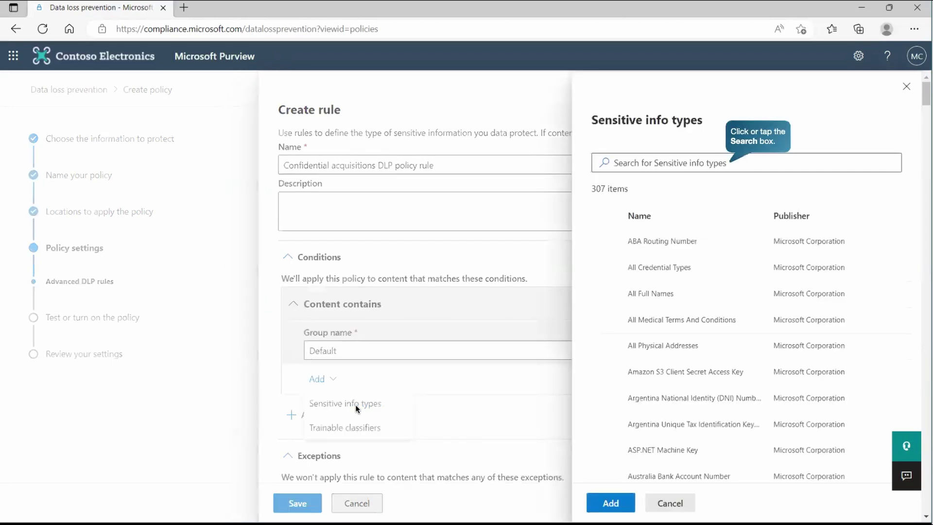
left_click(676, 167)
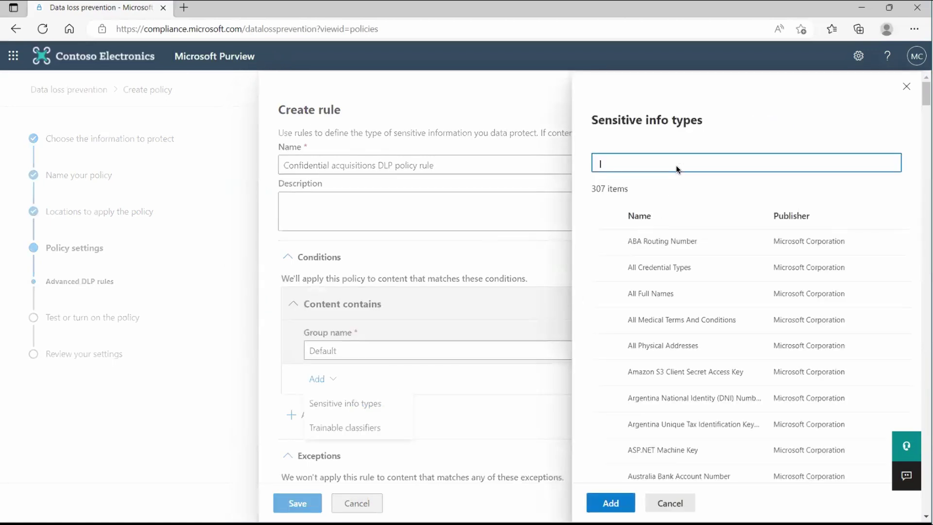
type("acquisitions")
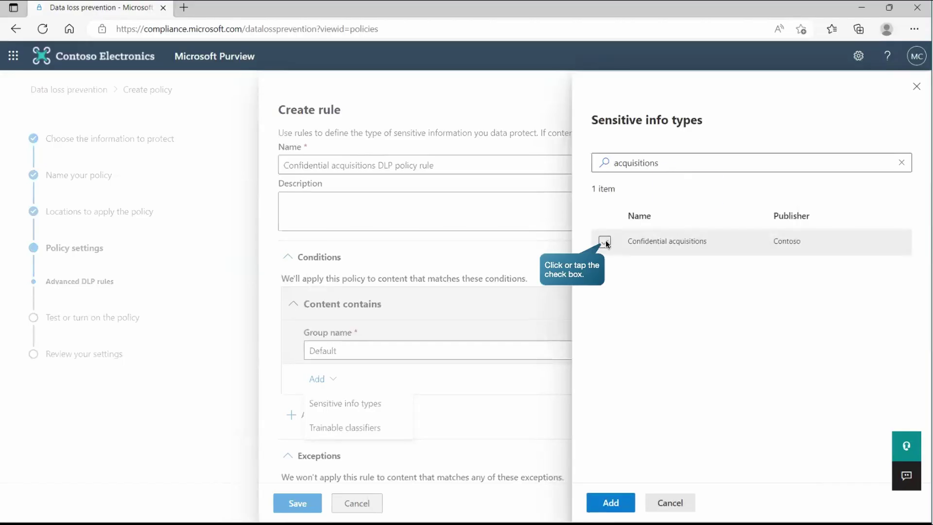
left_click(605, 242)
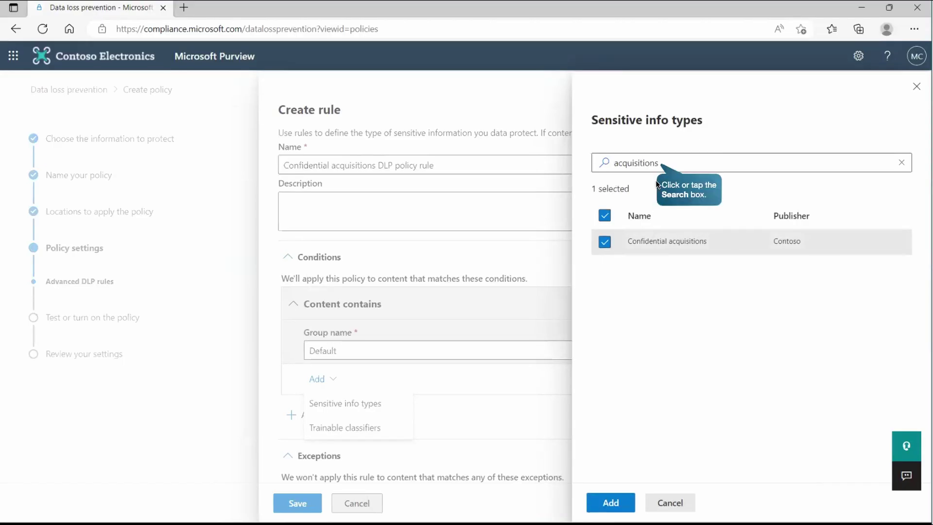
Also select U.S. Social Security Number (SSN) and add both info types to the condition
double_click(669, 163)
type("social security")
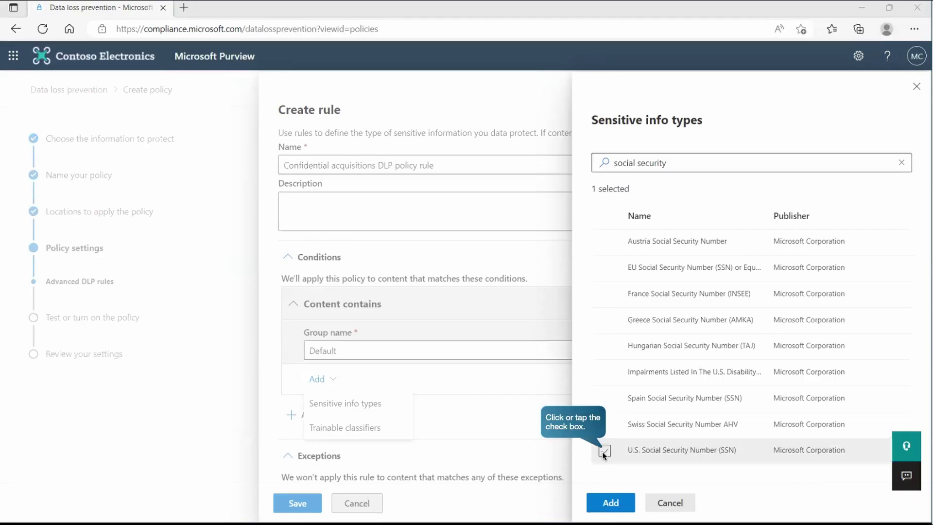
left_click(603, 452)
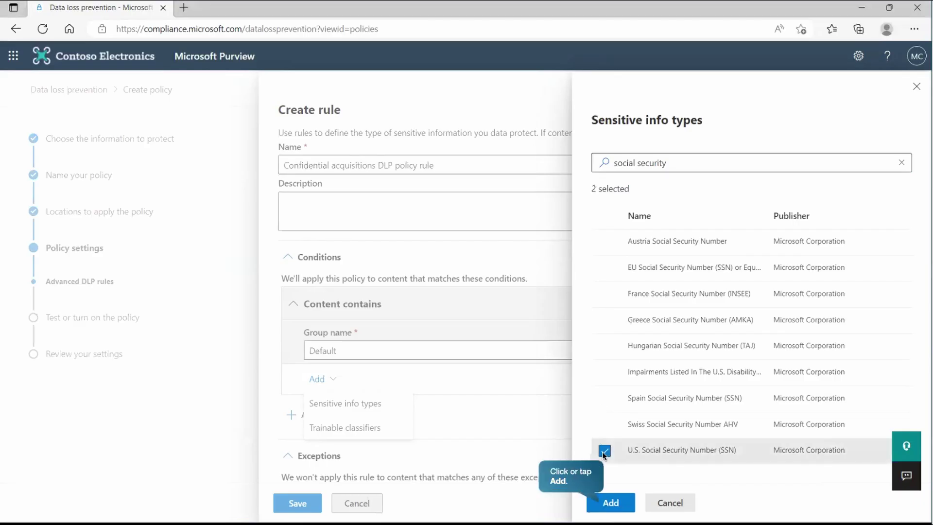
left_click(610, 504)
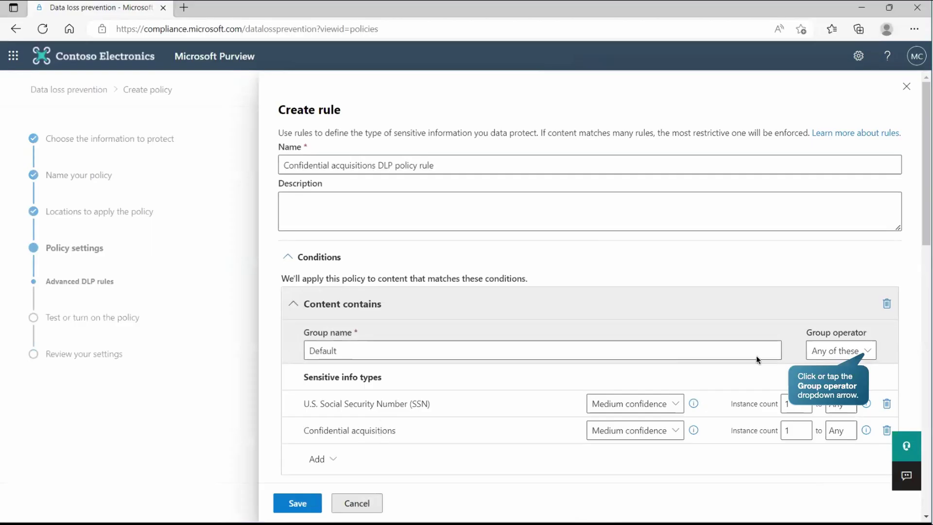
left_click(868, 350)
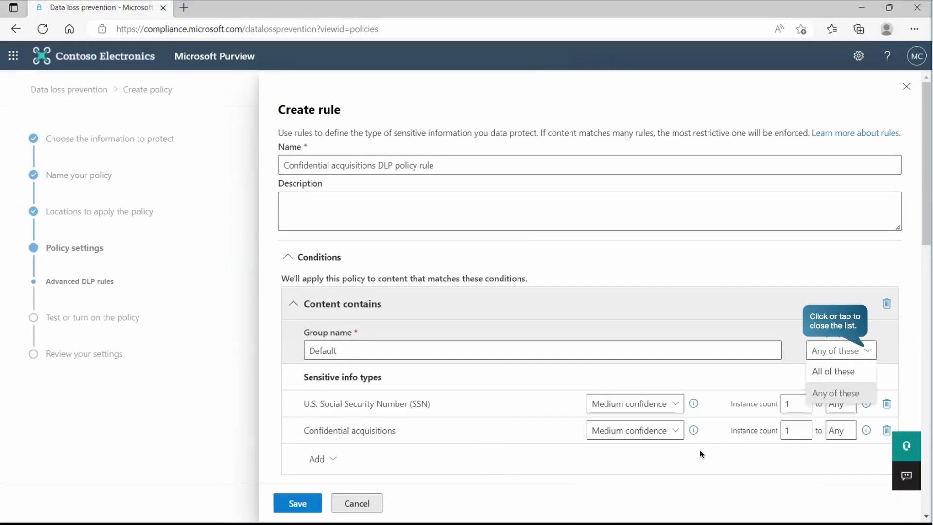
left_click(866, 352)
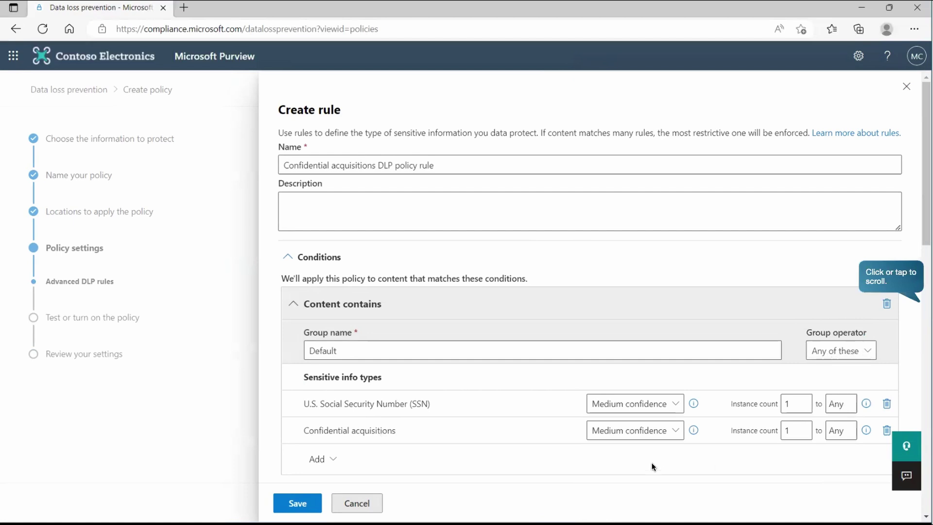
left_click(926, 292)
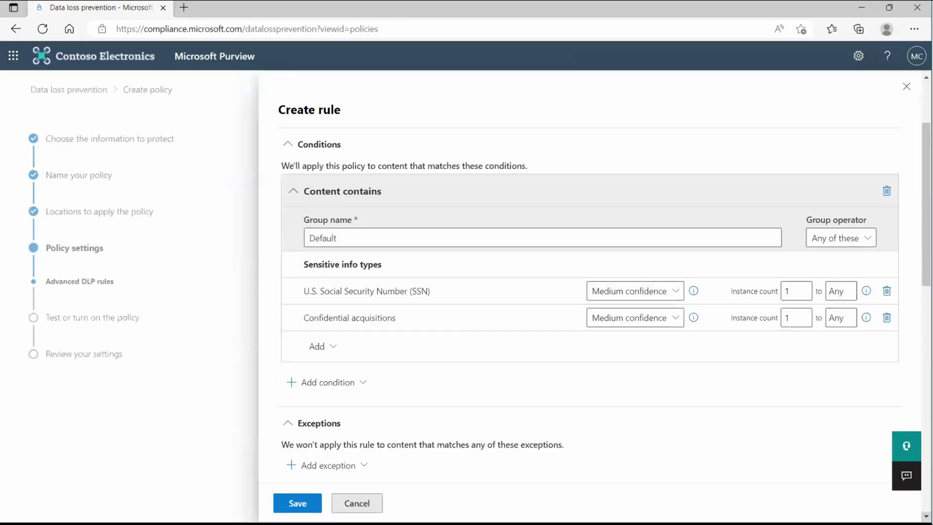
left_click(923, 381)
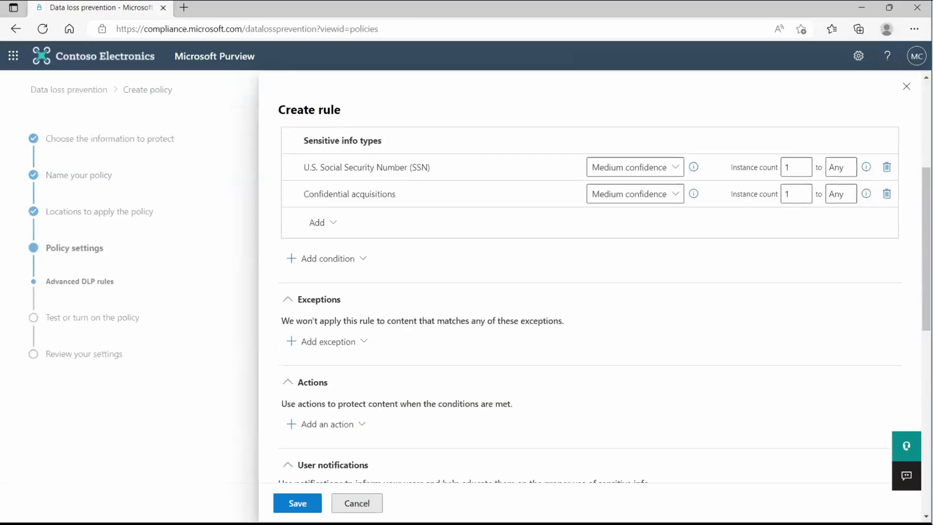
Add a 'Content is shared from Microsoft 365' condition set to 'with people outside my organization'
left_click(363, 259)
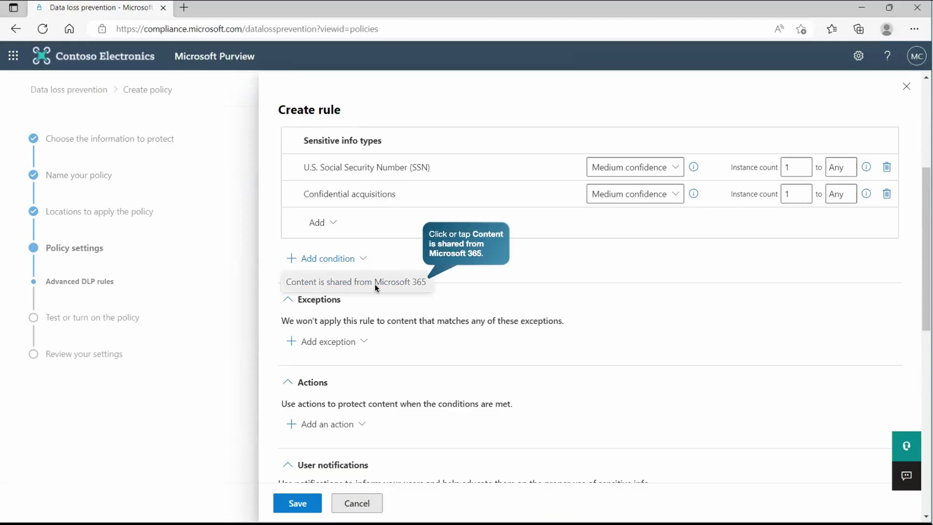
left_click(392, 284)
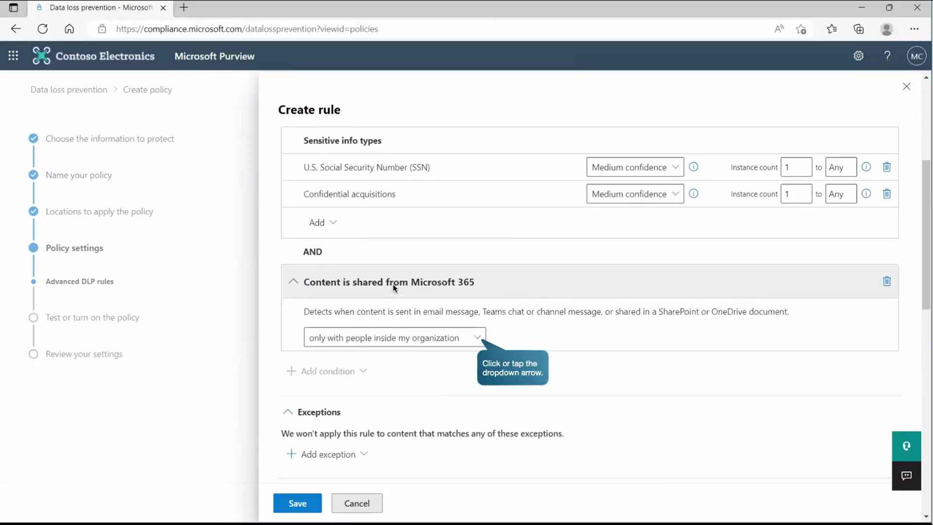
left_click(468, 337)
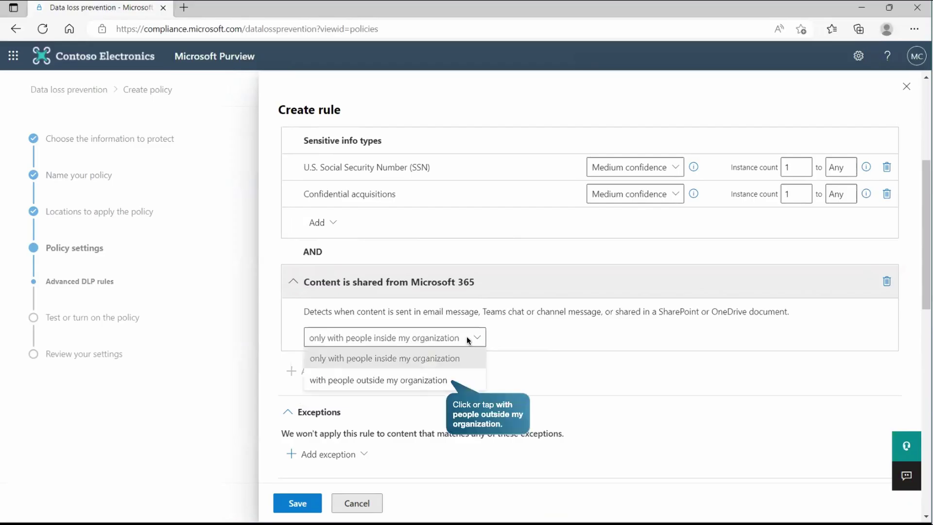
left_click(393, 381)
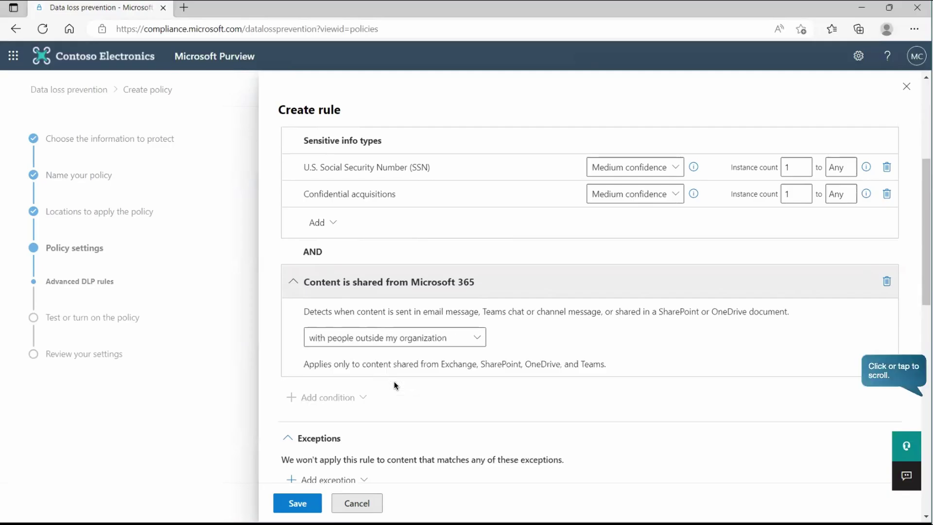
left_click(908, 384)
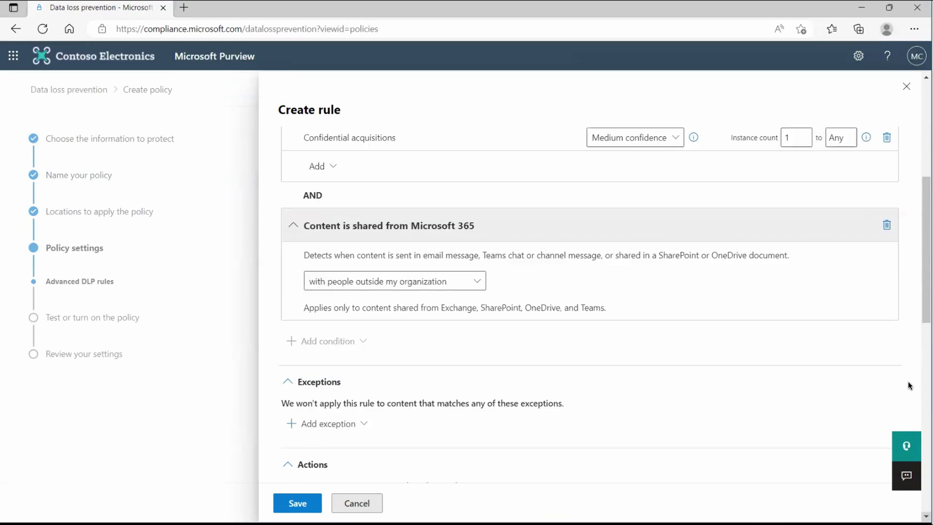
Review the available exception types and close the list without adding an exception
scroll(907, 381, "down", 5)
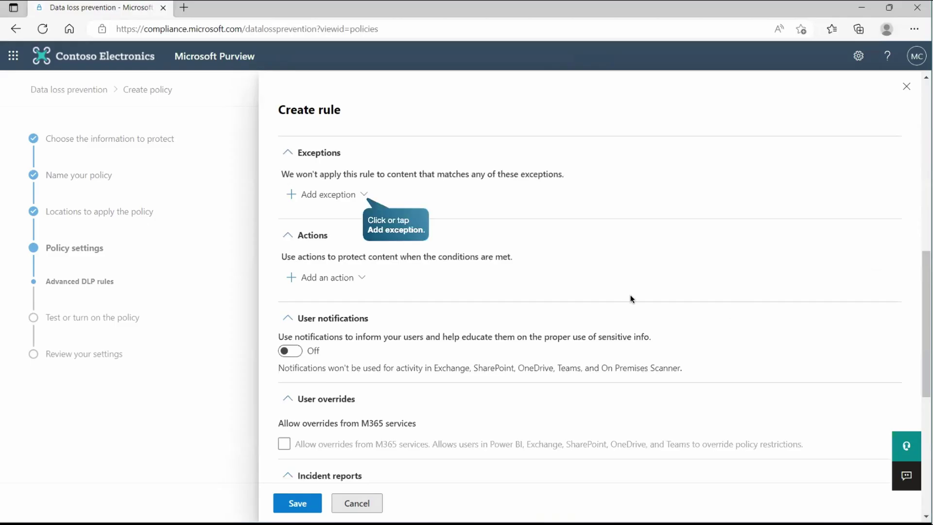
left_click(360, 193)
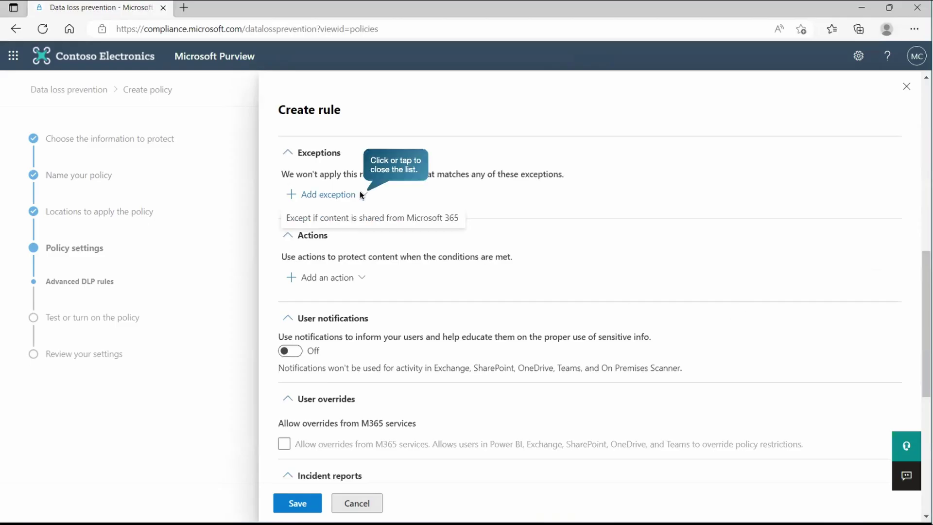
left_click(362, 194)
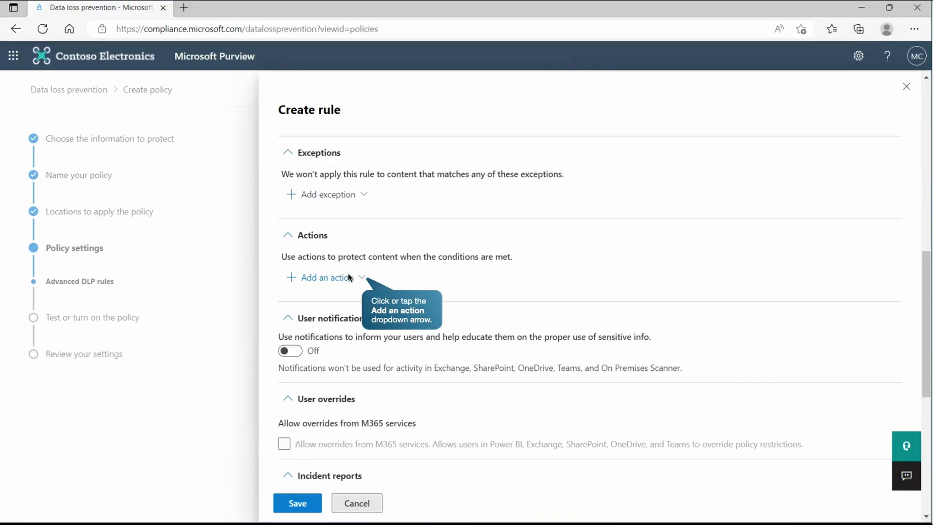
Add and enable the 'Restrict access or encrypt the content in Microsoft 365 locations' action
left_click(361, 279)
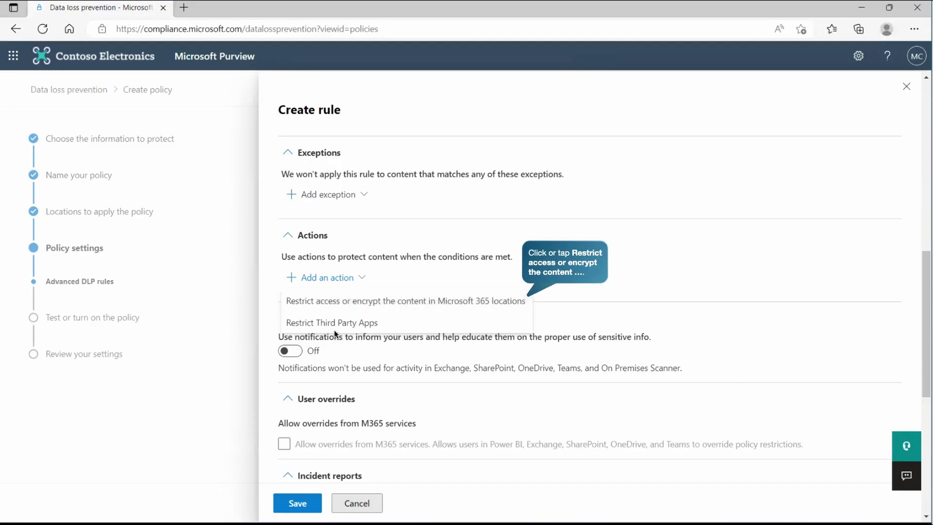
left_click(434, 303)
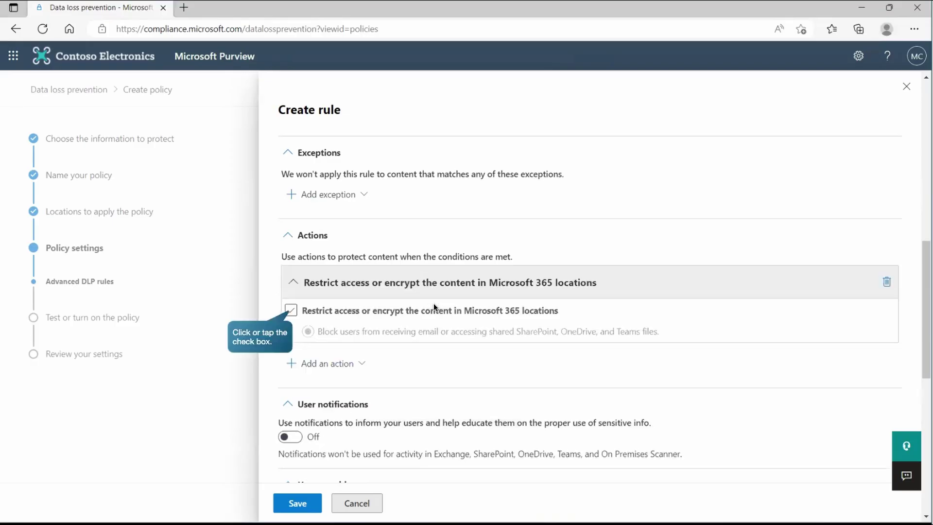
left_click(334, 311)
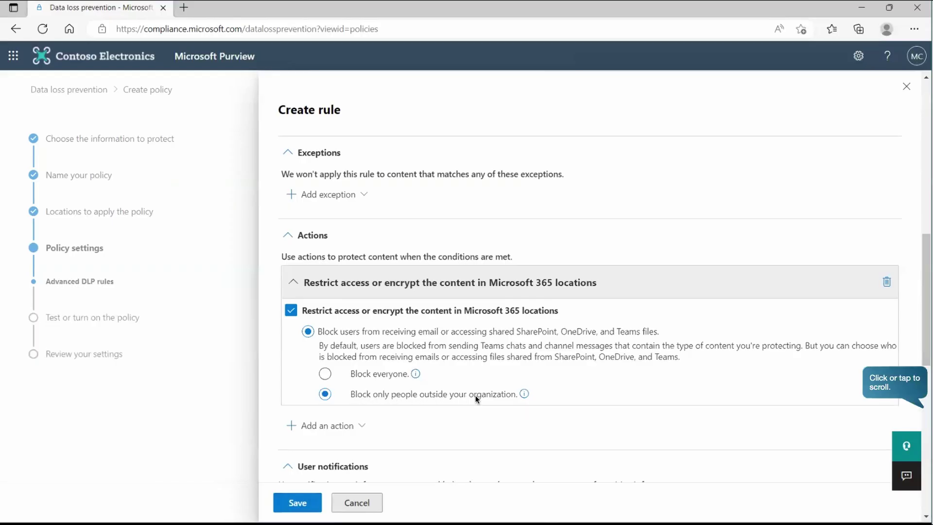
left_click(923, 403)
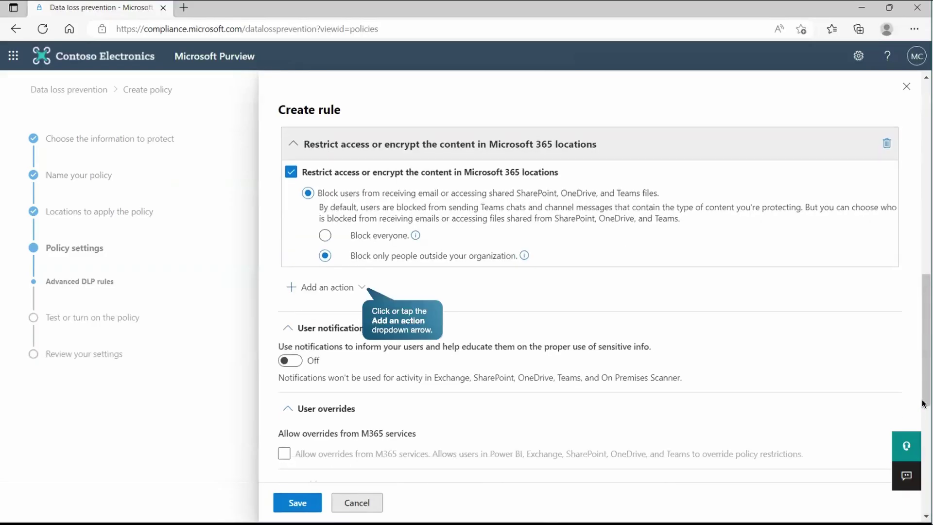
Enable Restrict Third Party Apps for Dropbox with policy-match digest to owners and shared-link removal
left_click(357, 287)
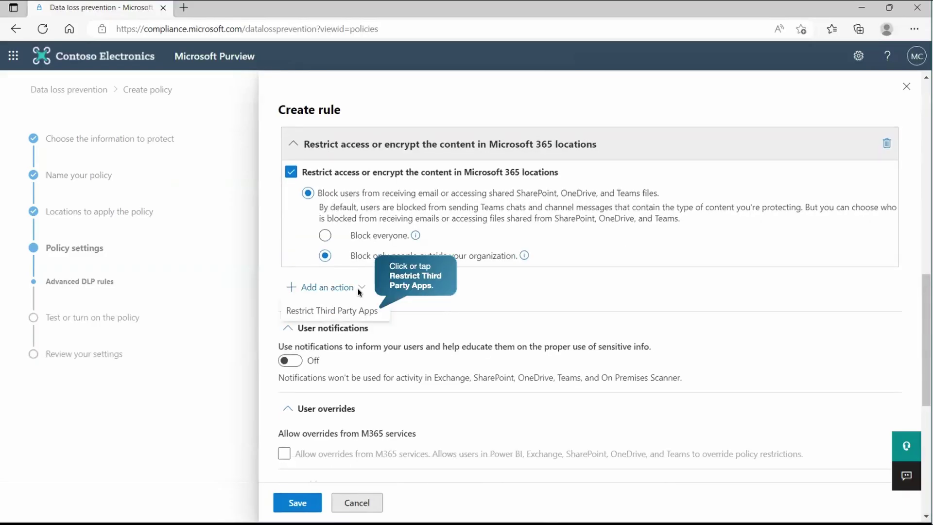
left_click(342, 311)
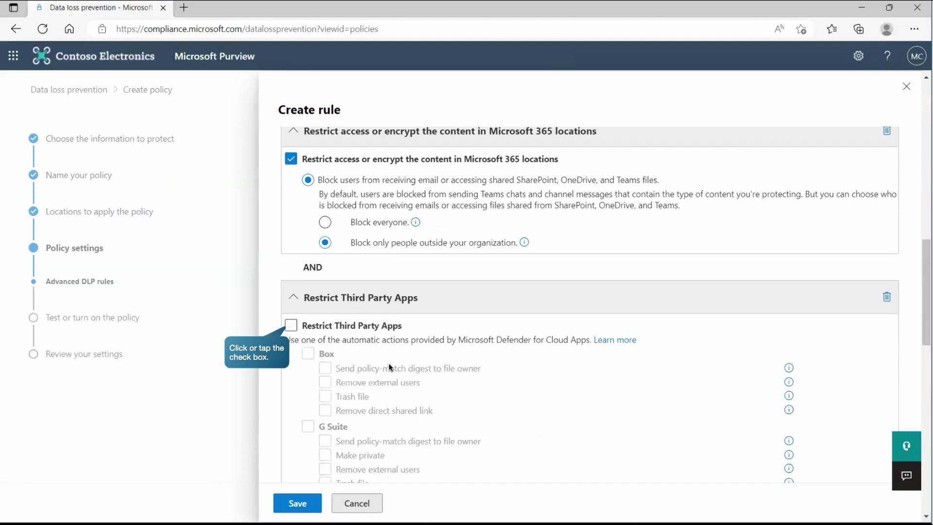
left_click(291, 325)
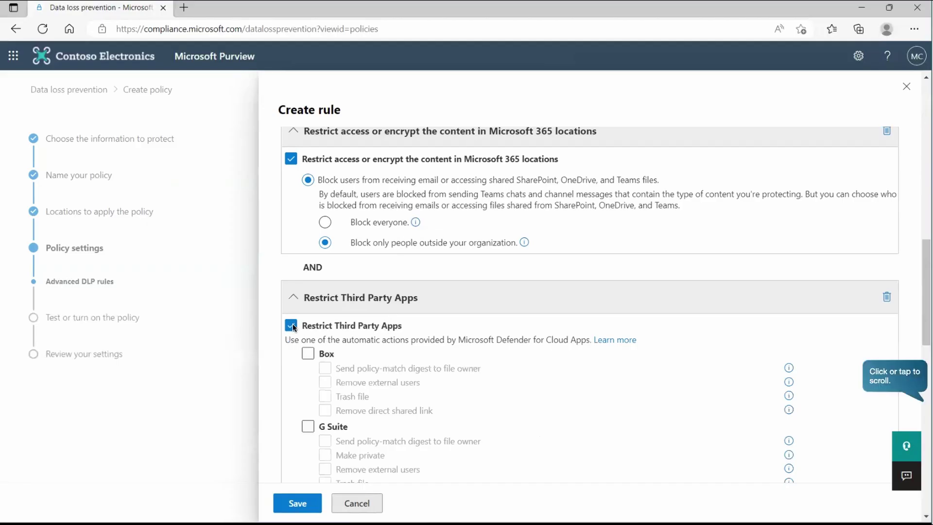
left_click(915, 388)
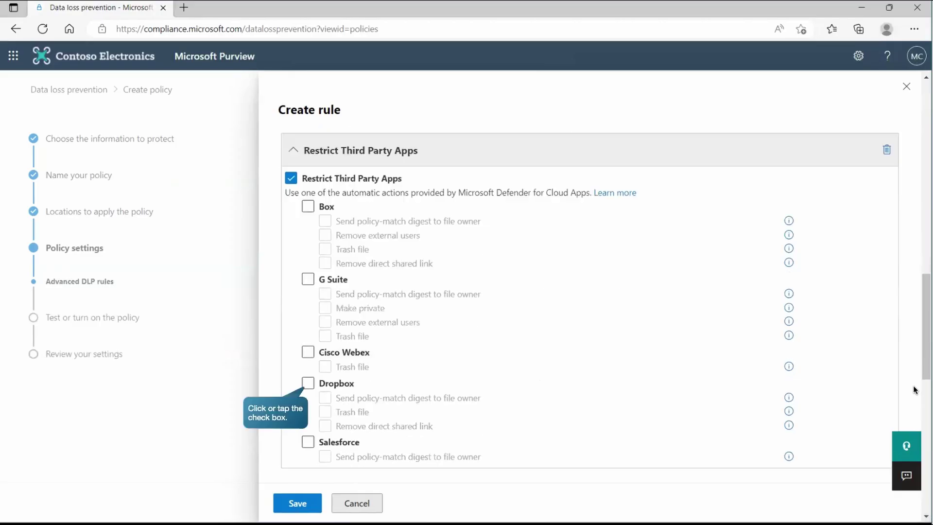
left_click(309, 384)
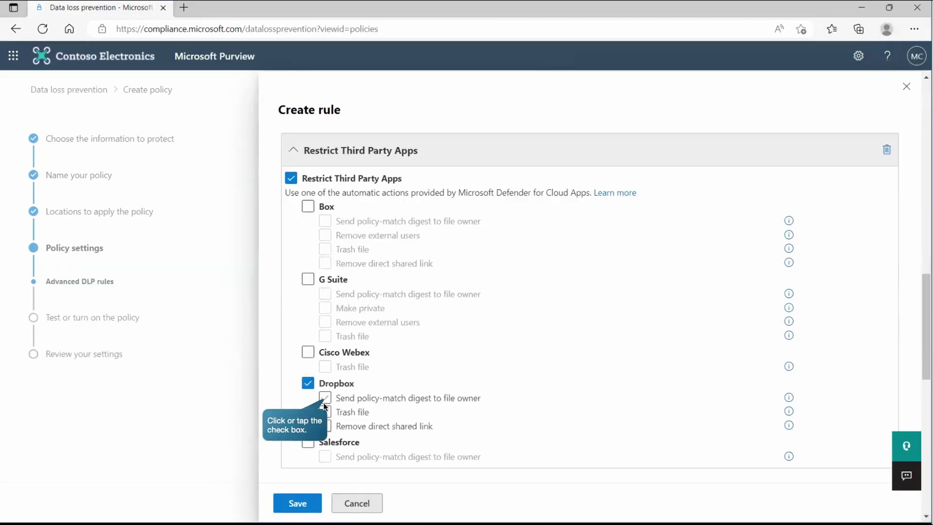
left_click(324, 398)
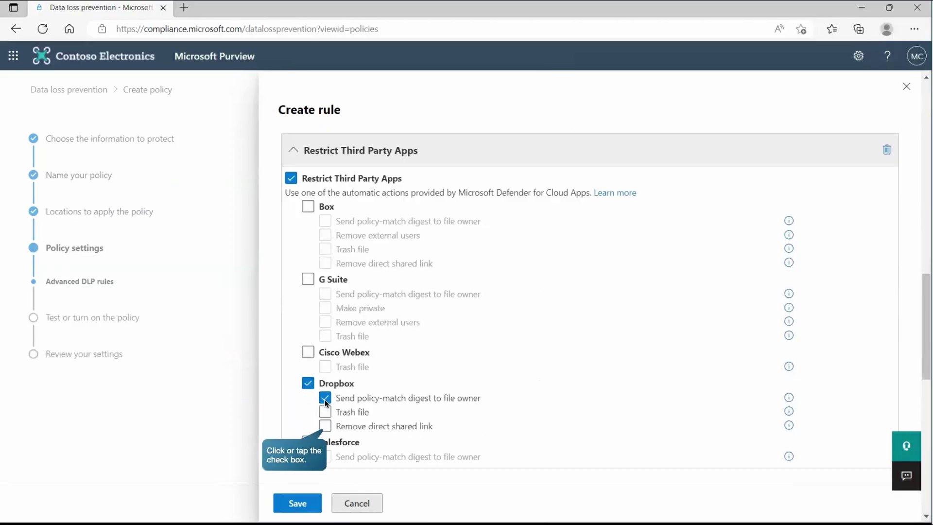
left_click(326, 426)
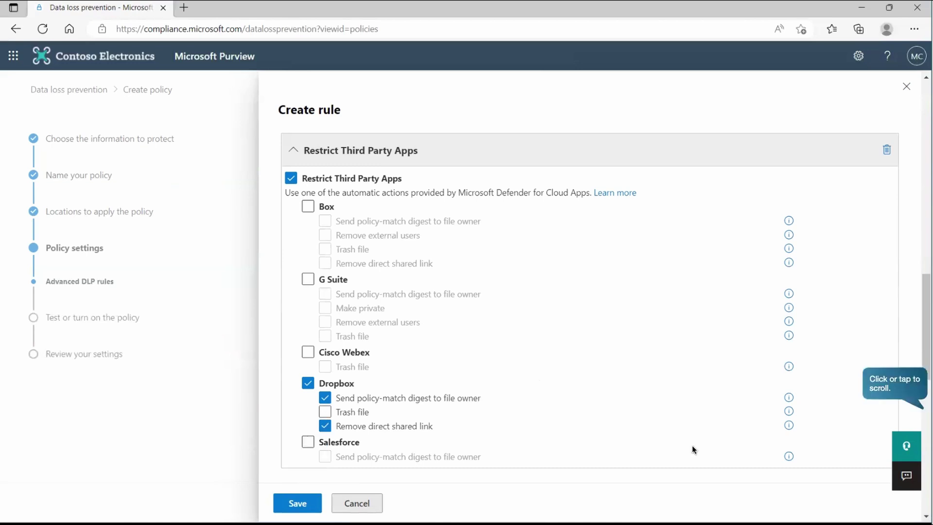
left_click(902, 384)
scroll(902, 384, "down", 2)
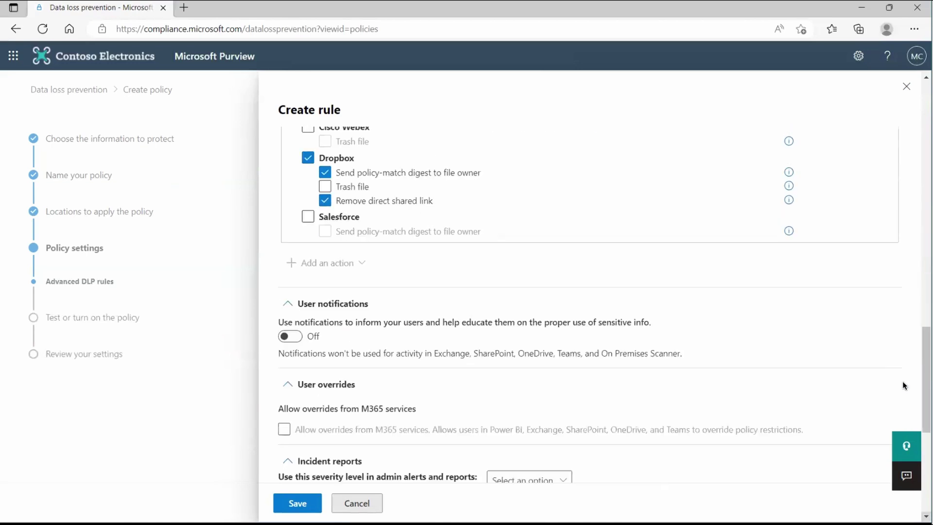
scroll(902, 384, "down", 2)
Switch User notifications On and tick 'Notify users in Office 365 service with a policy tip'
scroll(902, 384, "down", 1)
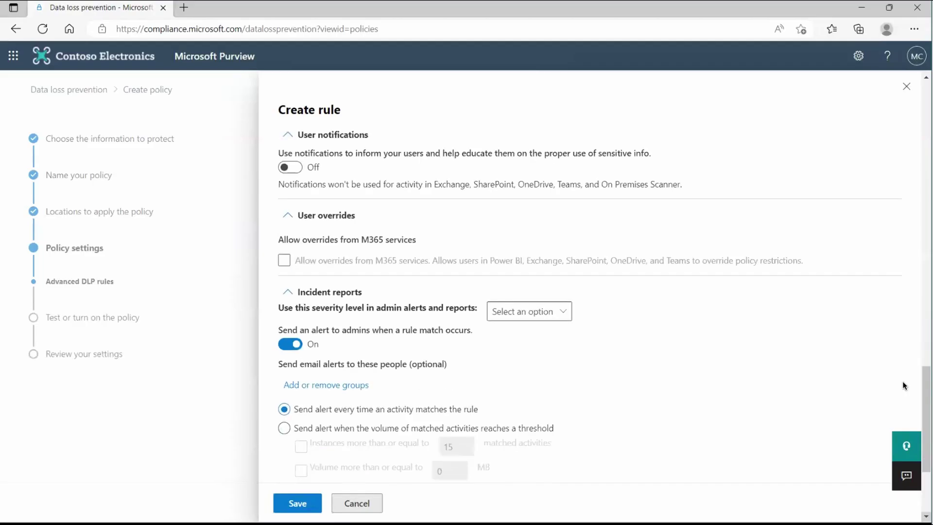
left_click(293, 166)
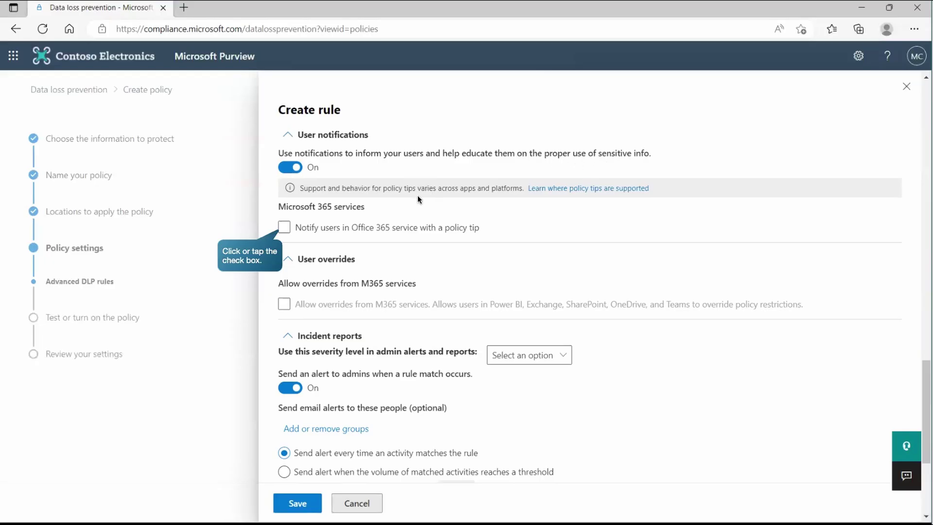
left_click(318, 228)
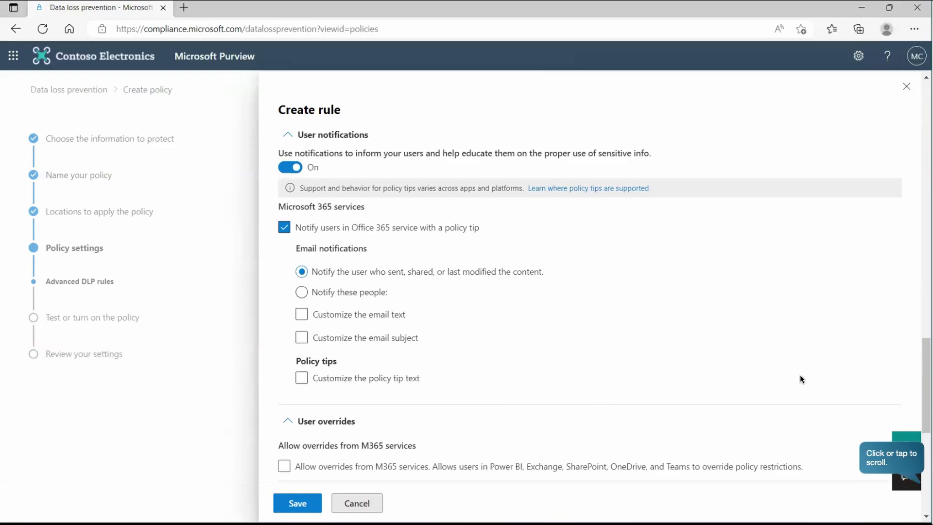
scroll(922, 411, "down", 3)
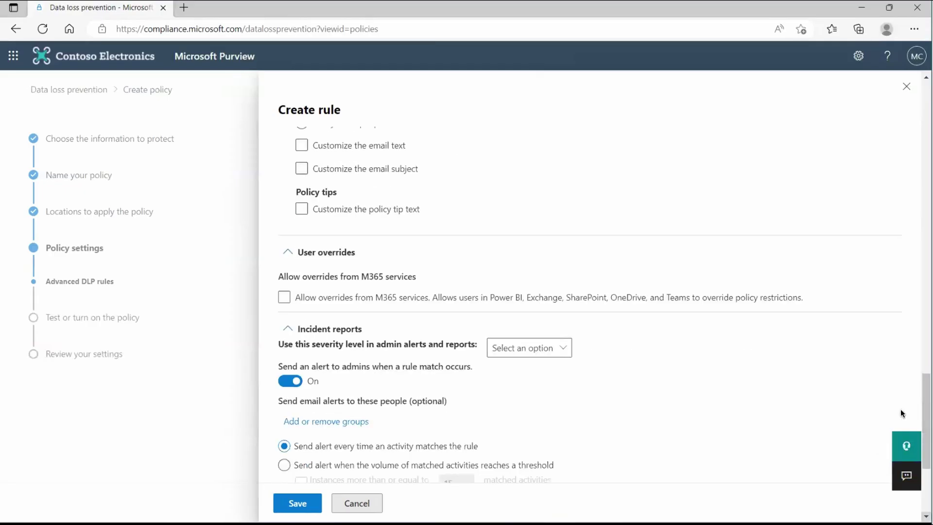
Tick 'Allow overrides from M365 services' and 'Require a business justification to override'
scroll(864, 413, "down", 2)
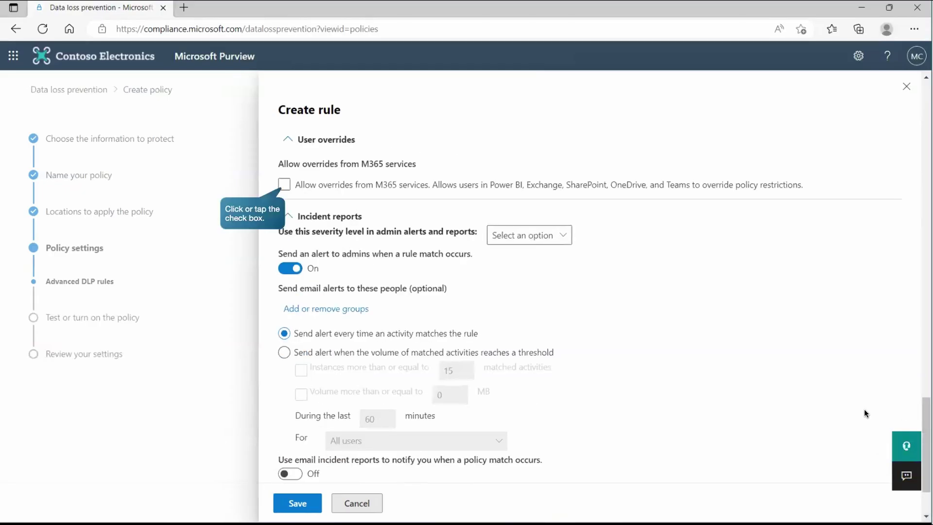
left_click(330, 187)
left_click(284, 184)
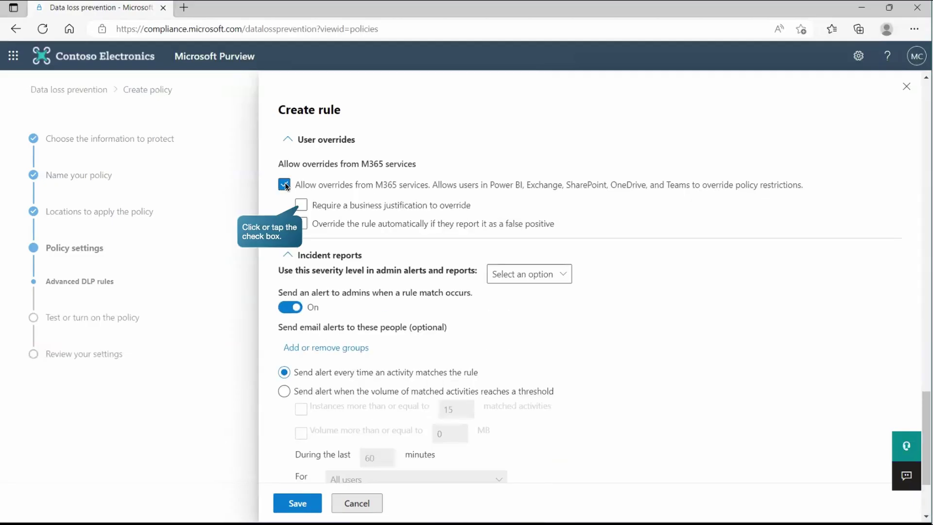
left_click(331, 205)
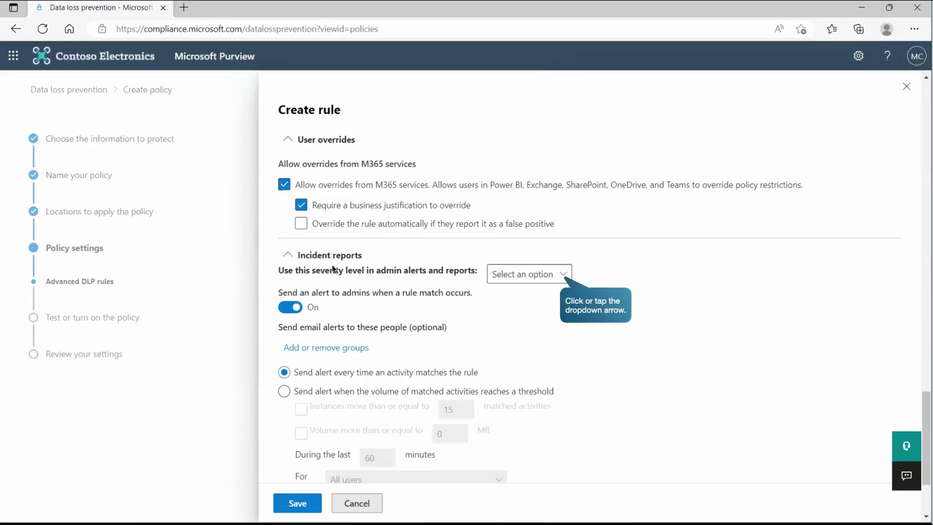
Set alert severity to Medium and add the admin account as the email alert recipient
left_click(559, 274)
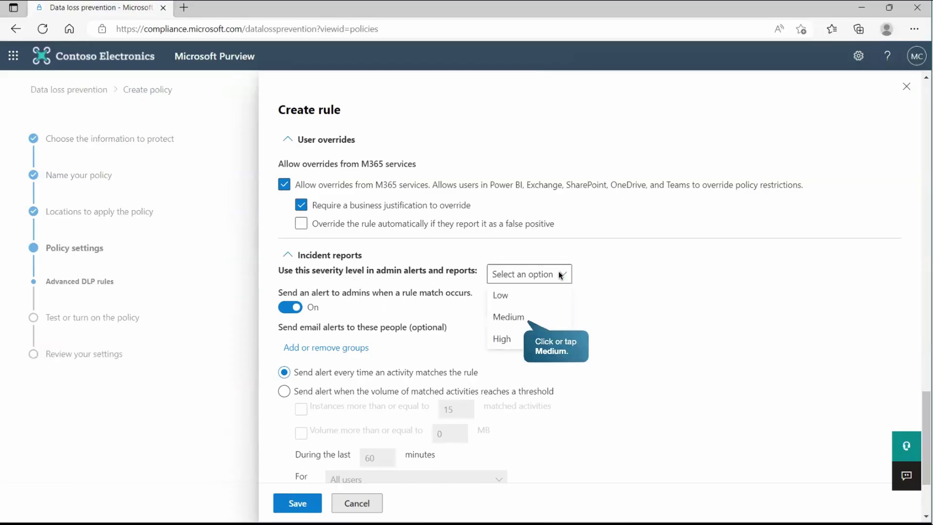
left_click(513, 318)
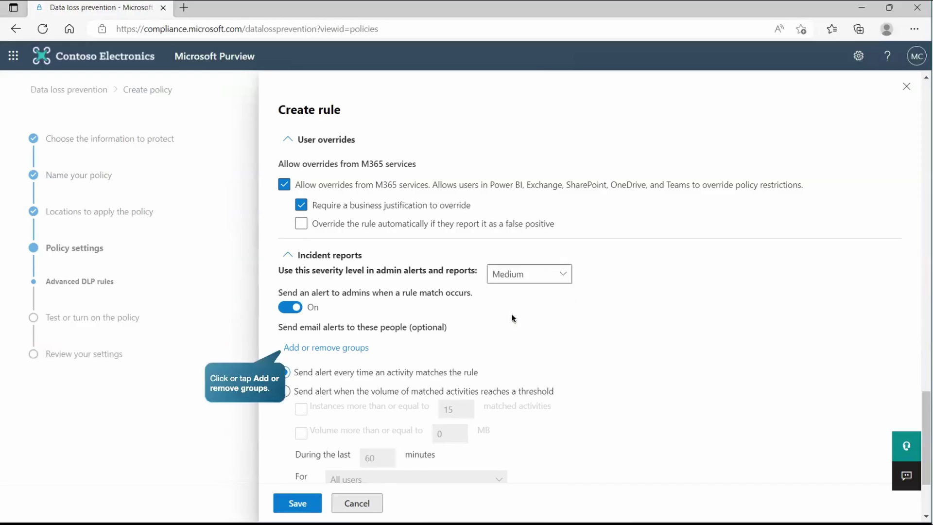
left_click(330, 347)
left_click(630, 163)
type("admin")
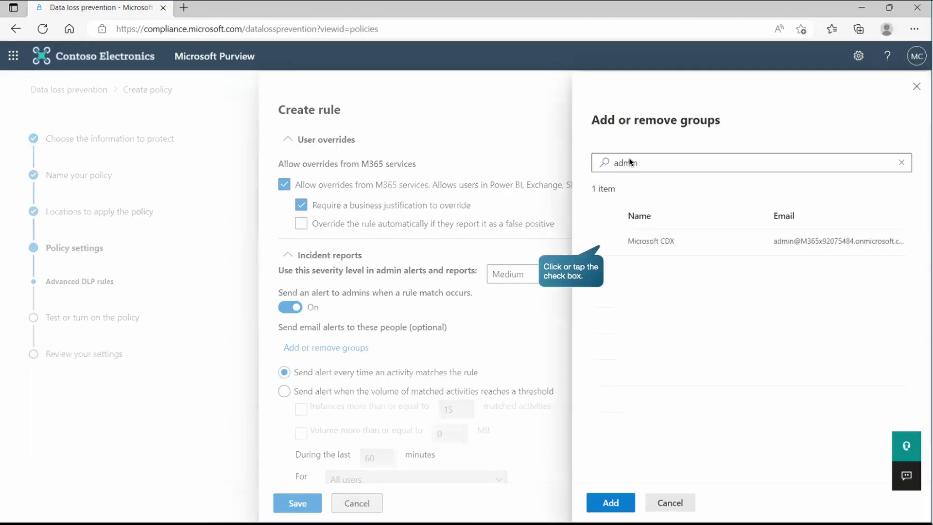
left_click(604, 242)
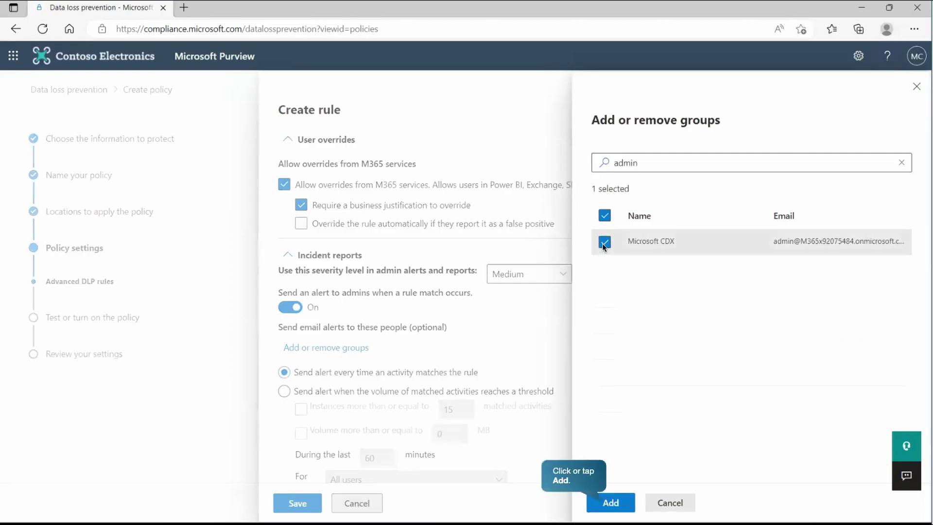
left_click(616, 503)
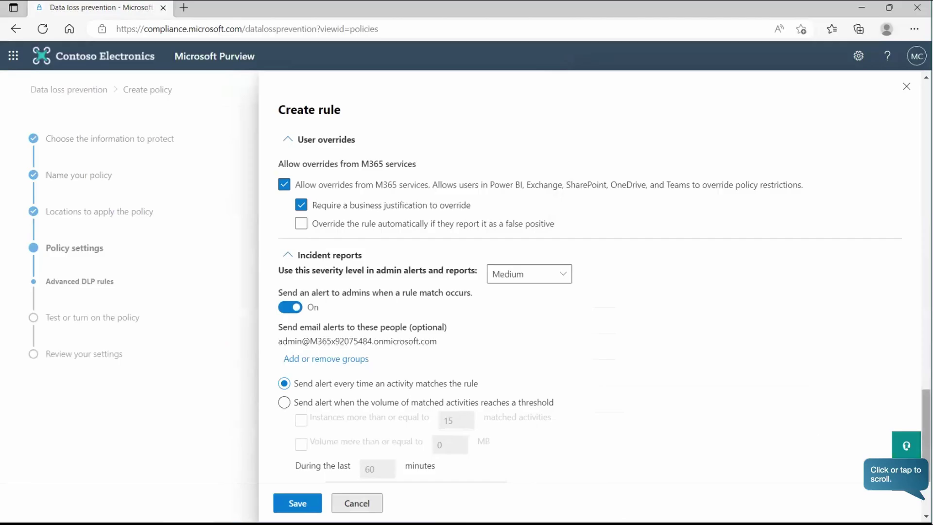
Turn on 'Use email incident reports' and save the advanced DLP rule
left_click(894, 474)
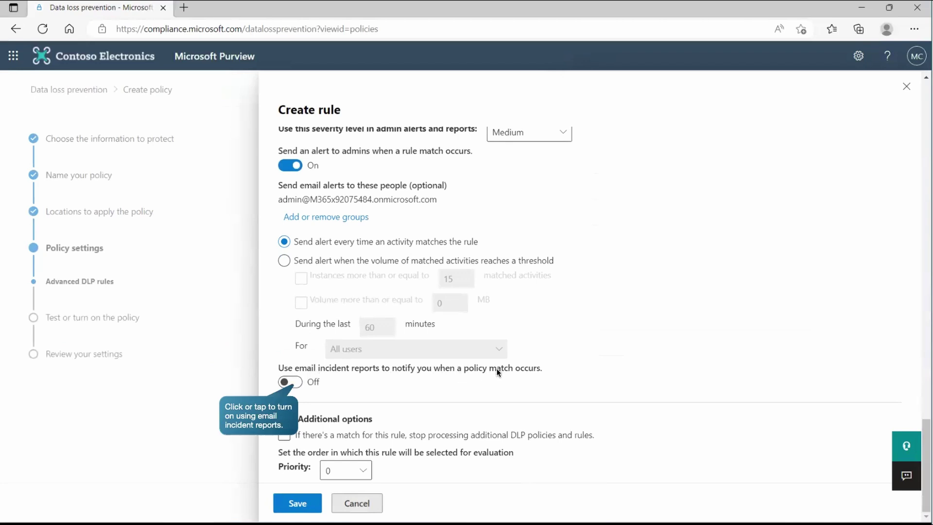
left_click(296, 384)
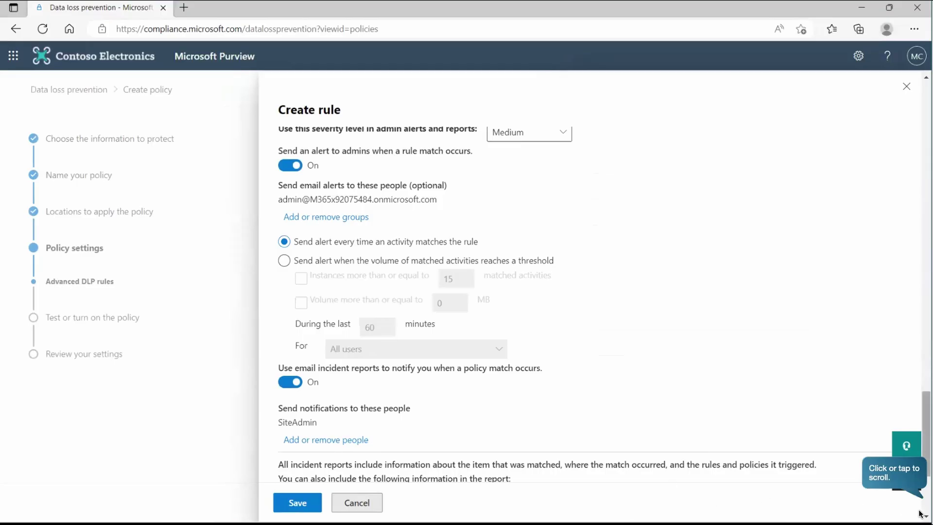
scroll(587, 291, "down", 5)
left_click(311, 505)
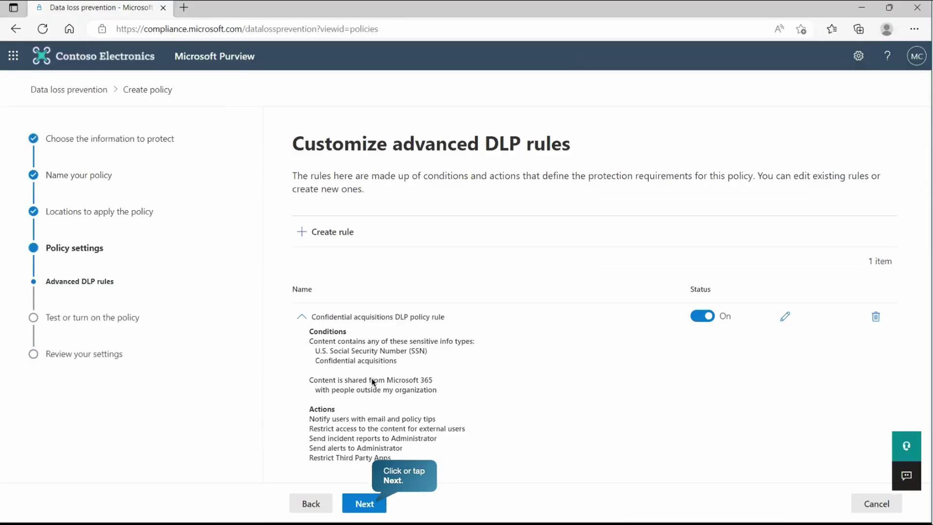
Choose 'Turn it on right away' and submit the Confidential Acquisitions Policy
left_click(368, 503)
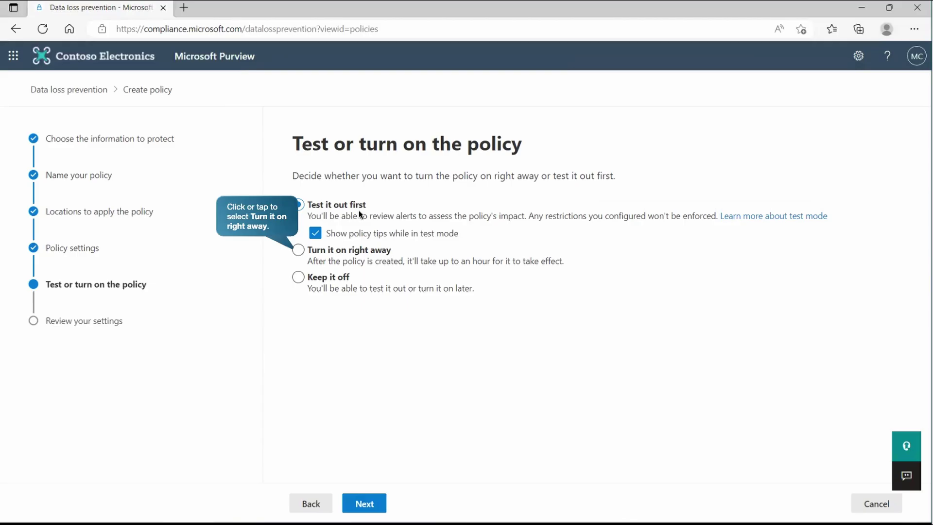
left_click(335, 253)
left_click(336, 257)
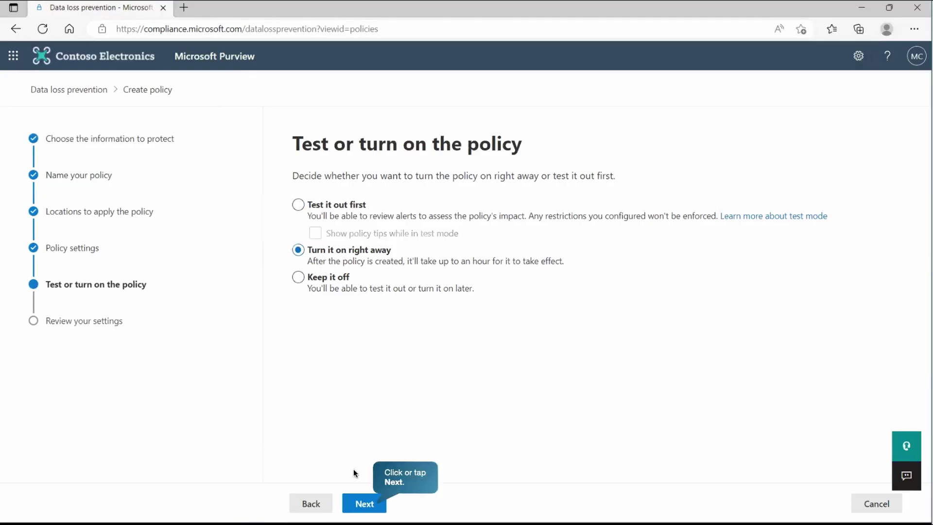
left_click(365, 506)
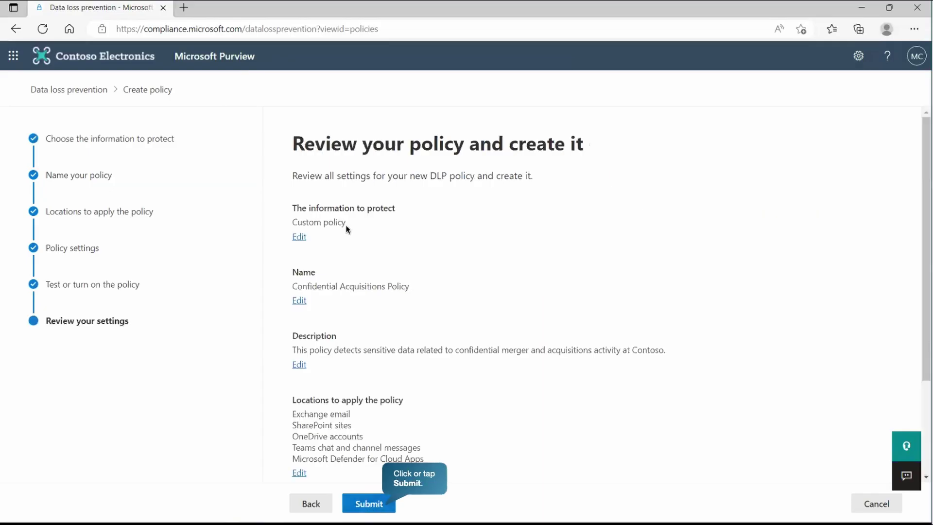
left_click(366, 506)
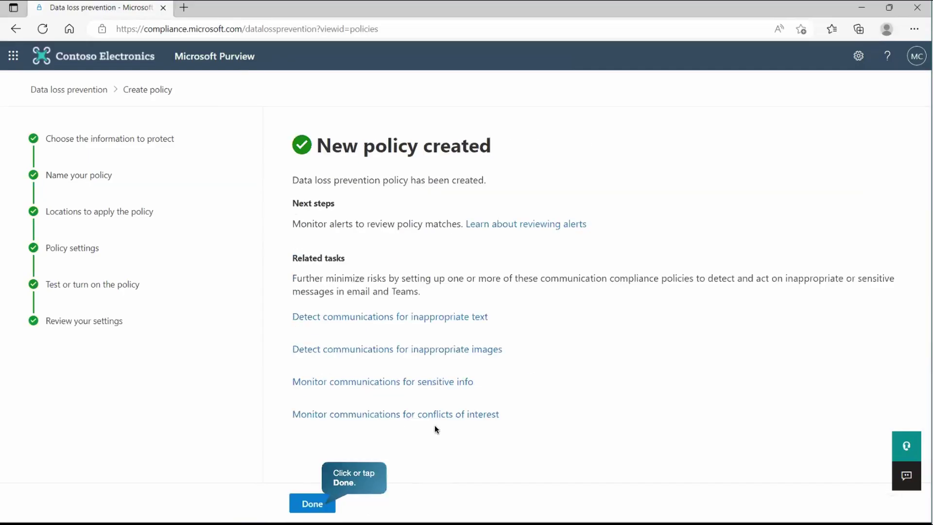